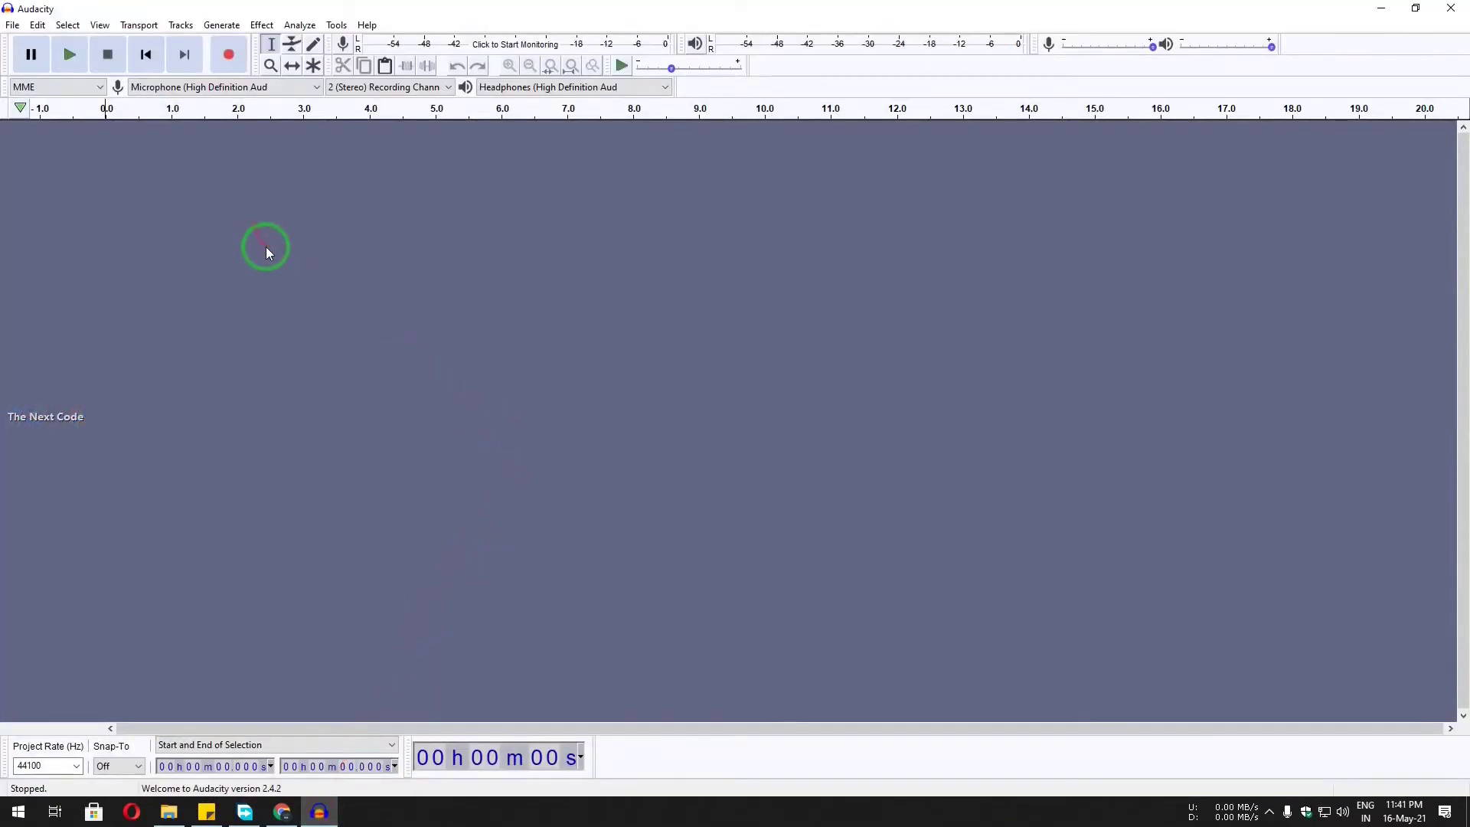
- Import Rec 0013.mp3 from the ZD Recorded Videos folder on Local Disk (E:) as a new track, and minimize File Explorer
left_click(169, 815)
left_click(581, 413)
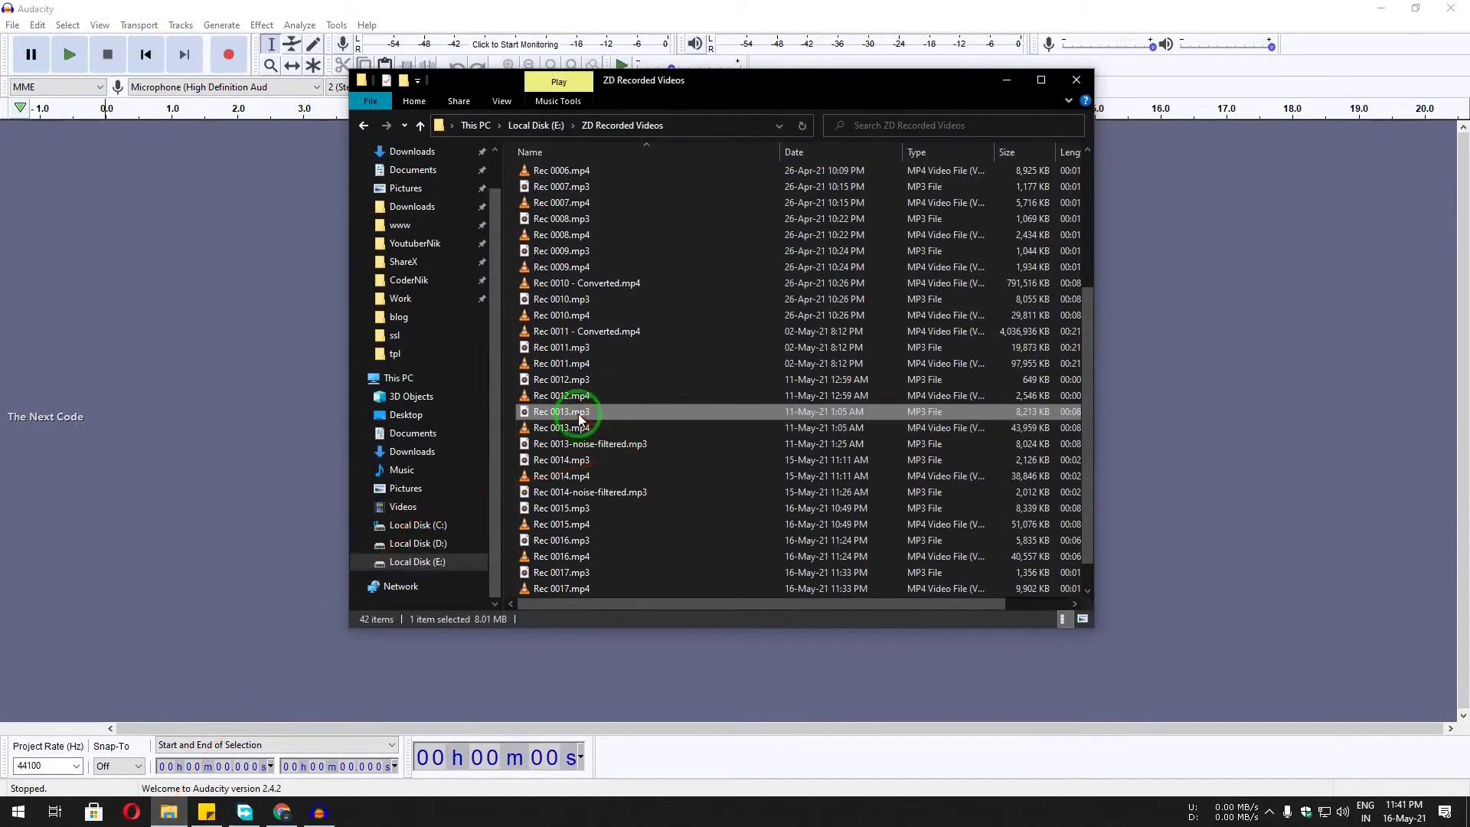
scroll(582, 406, "down", 1)
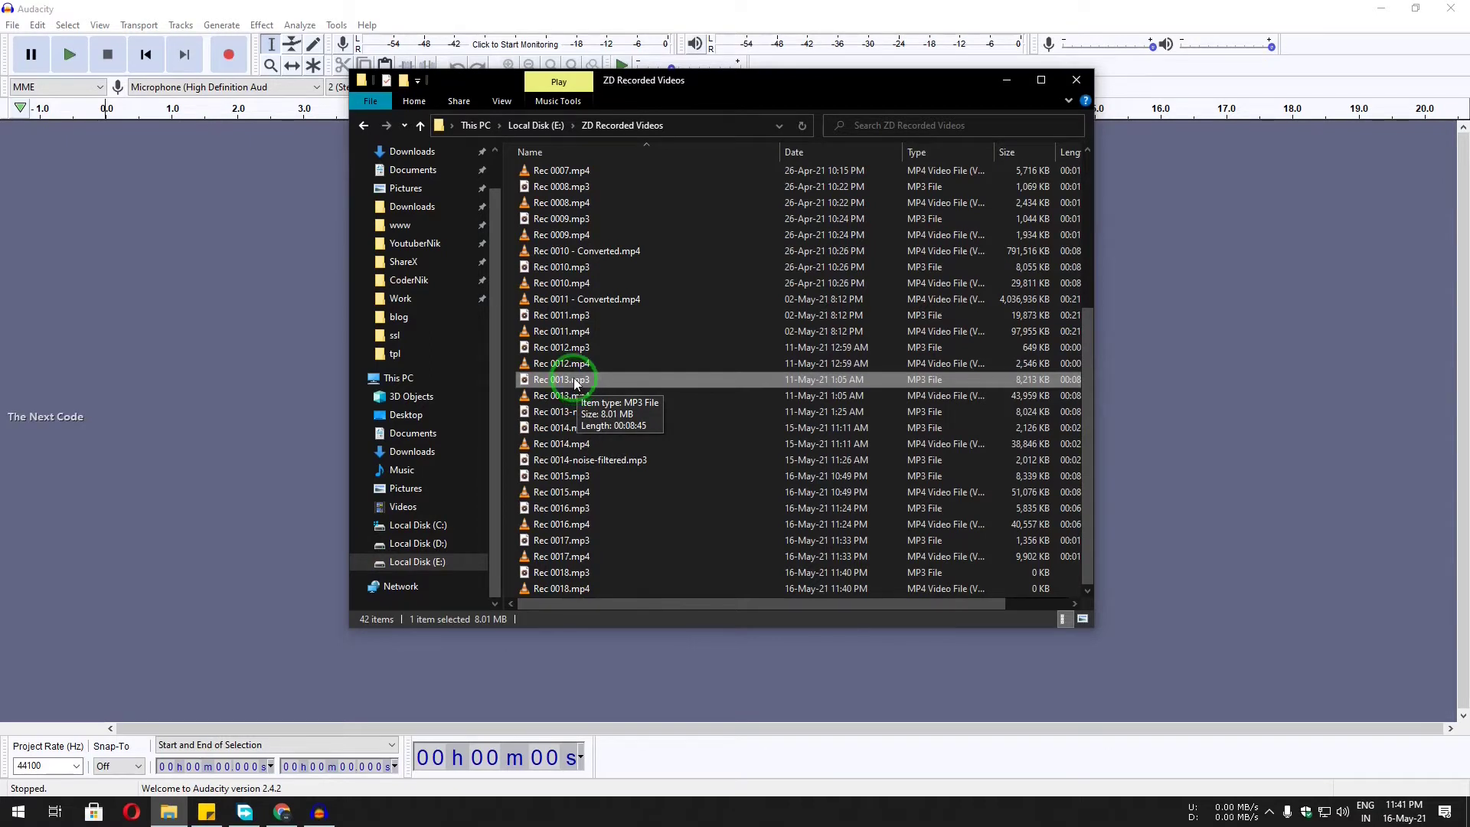
left_click(576, 383)
right_click(573, 379)
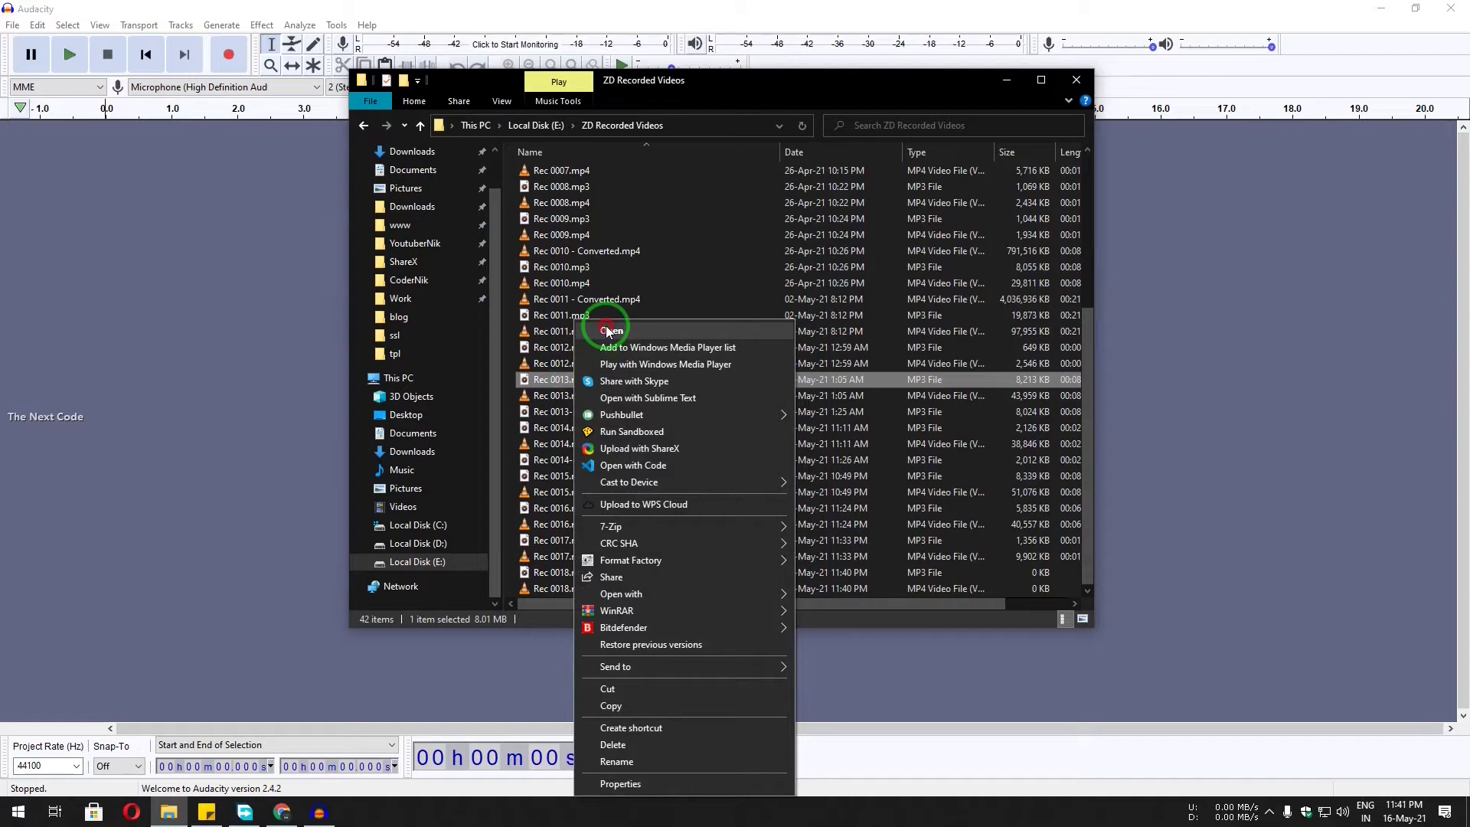
left_click(557, 383)
left_click_drag(568, 385, 217, 360)
left_click(1006, 79)
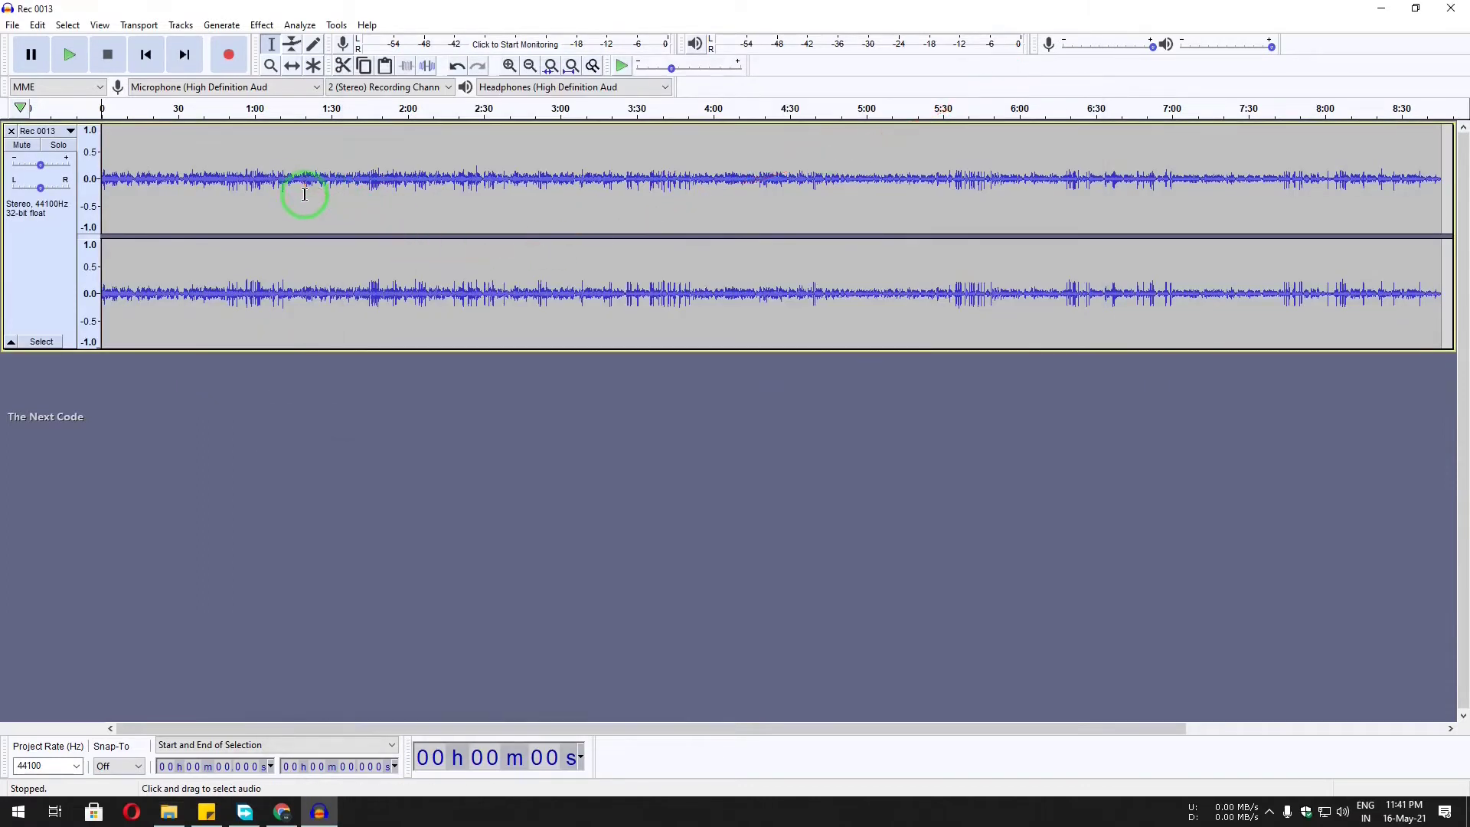
- Play the recording from about 0:30 and from about 4:51 to listen for background noise
left_click(179, 177)
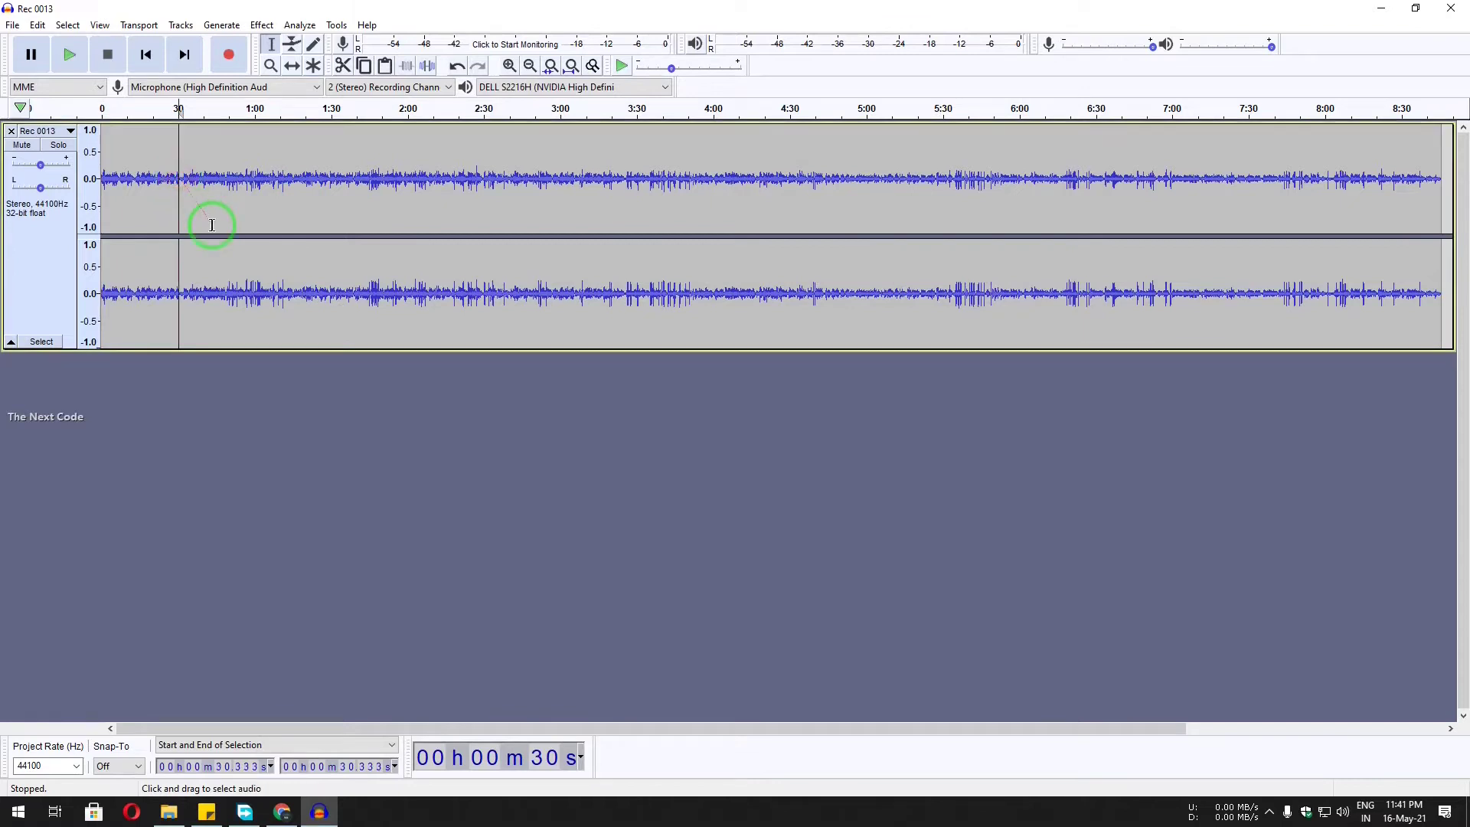
key("space")
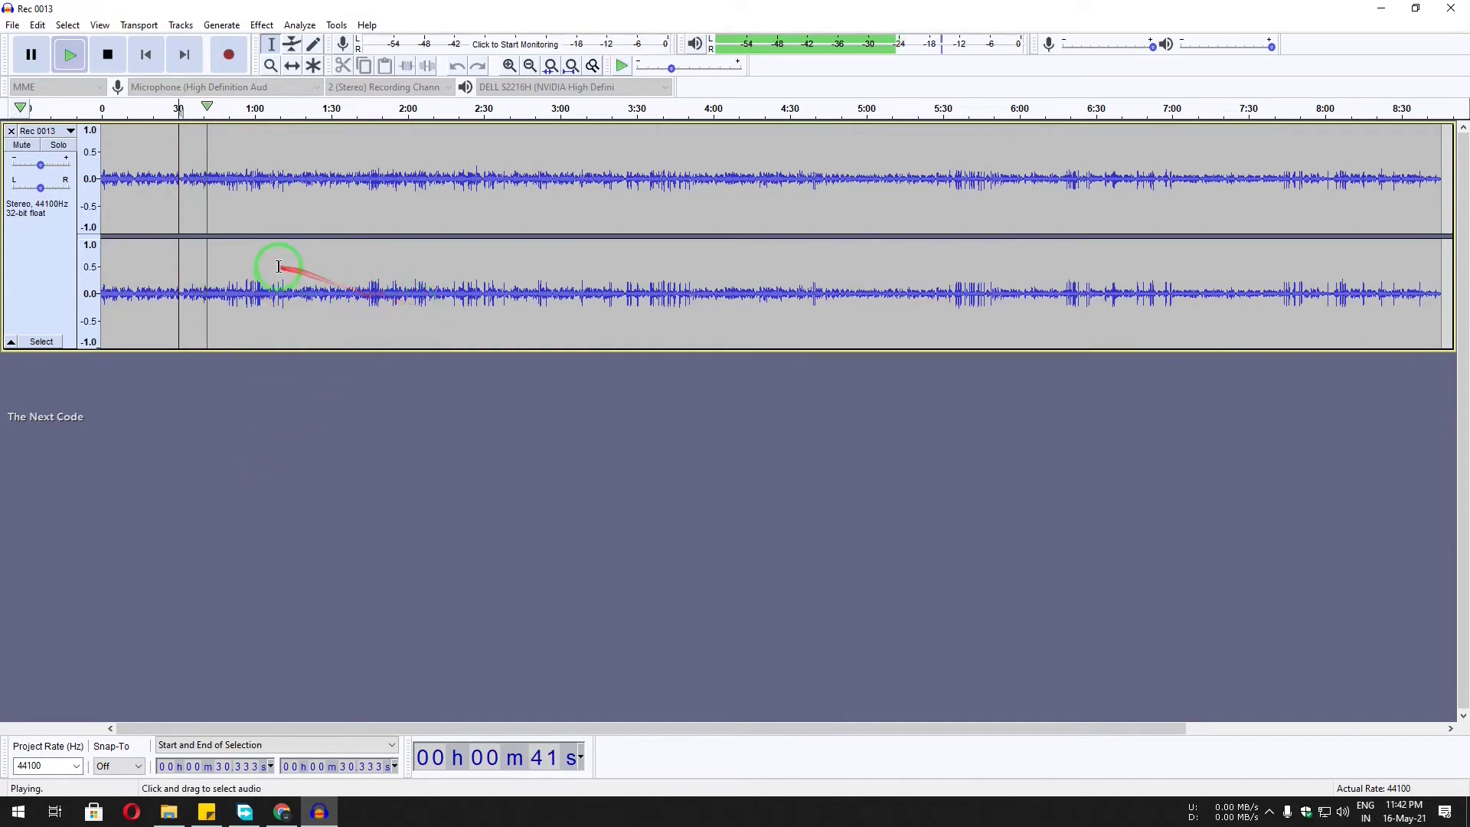
left_click(843, 205)
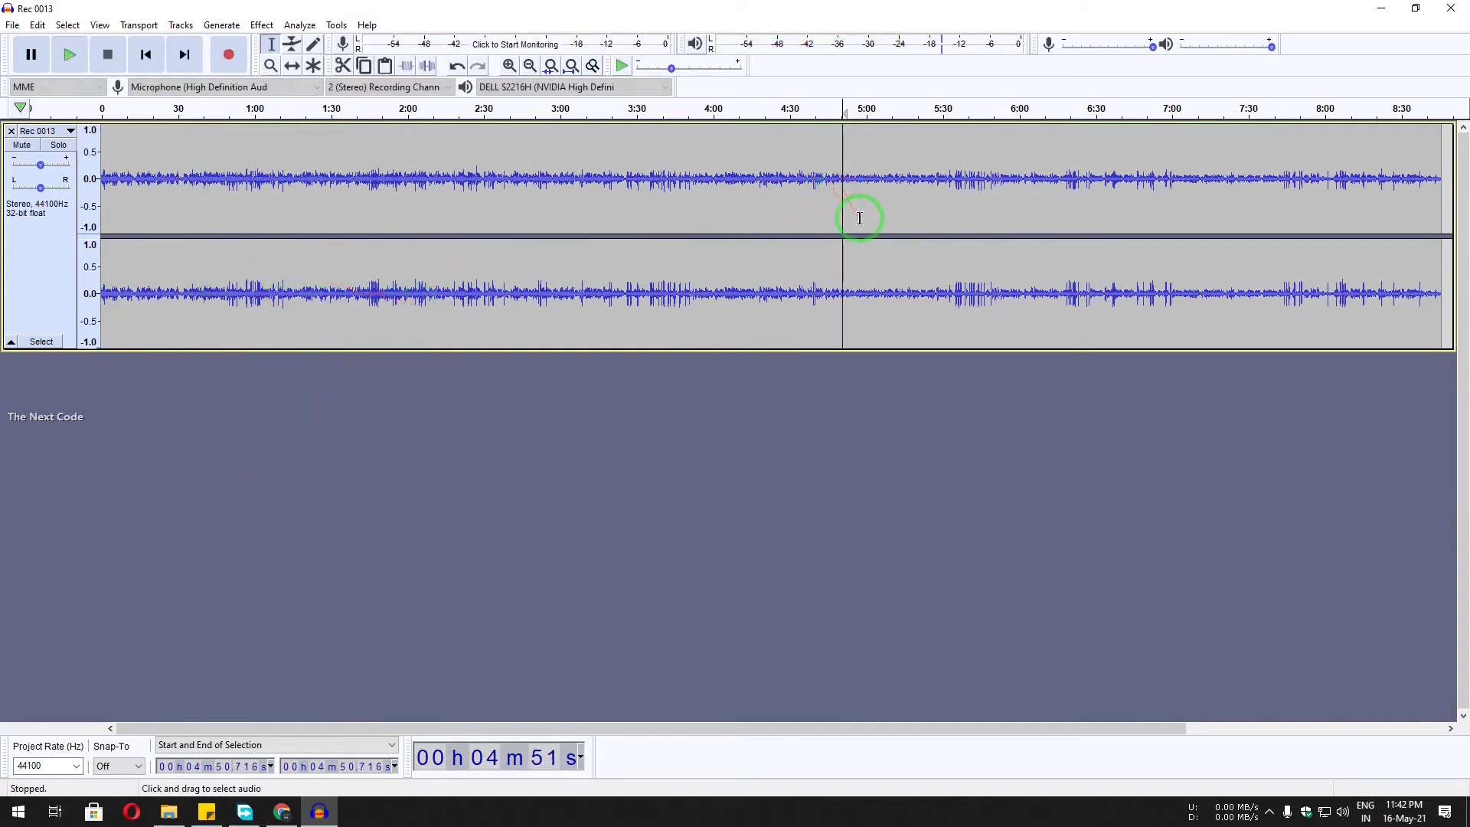
key("space")
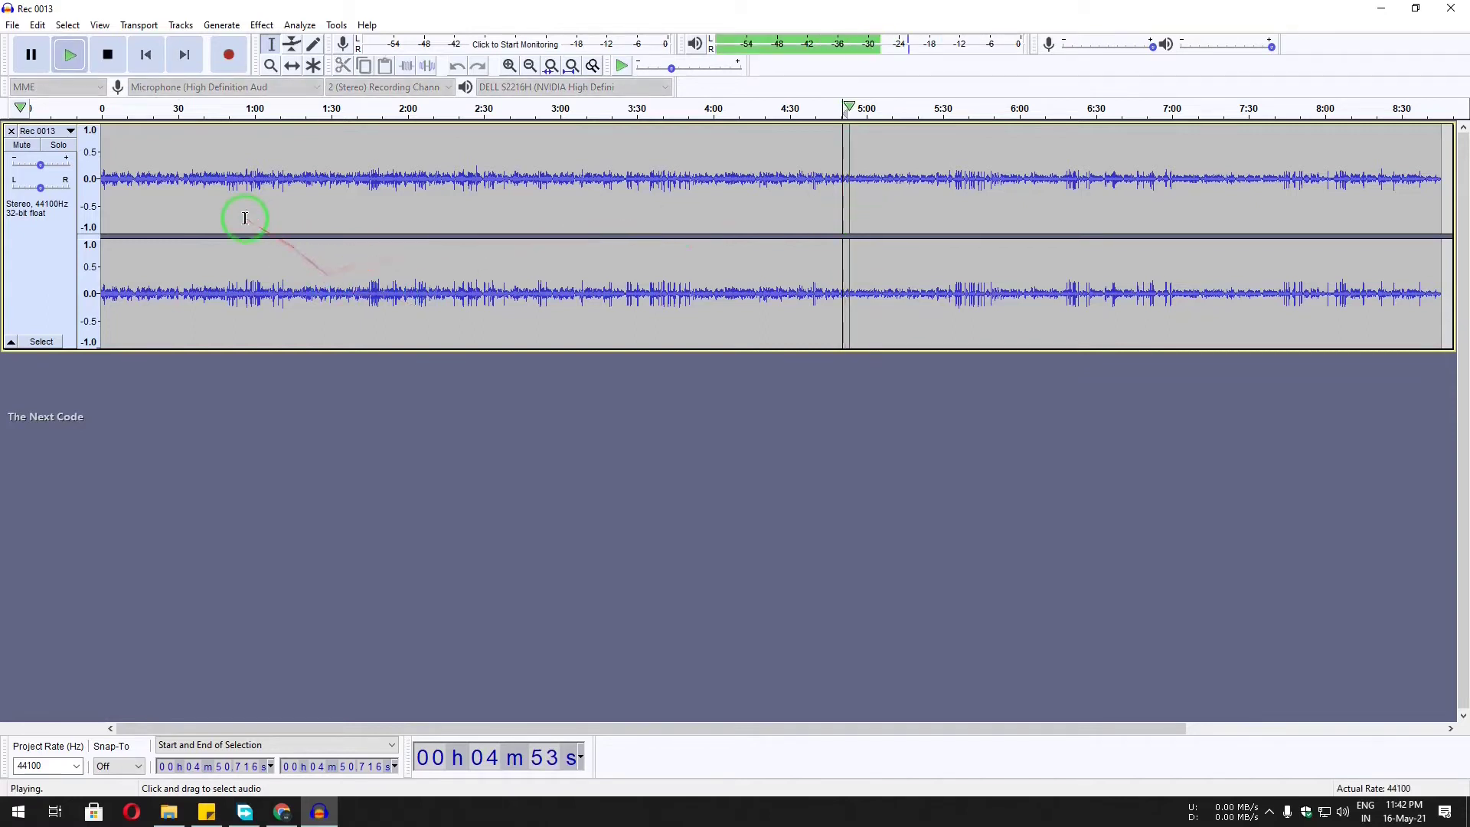
key("space")
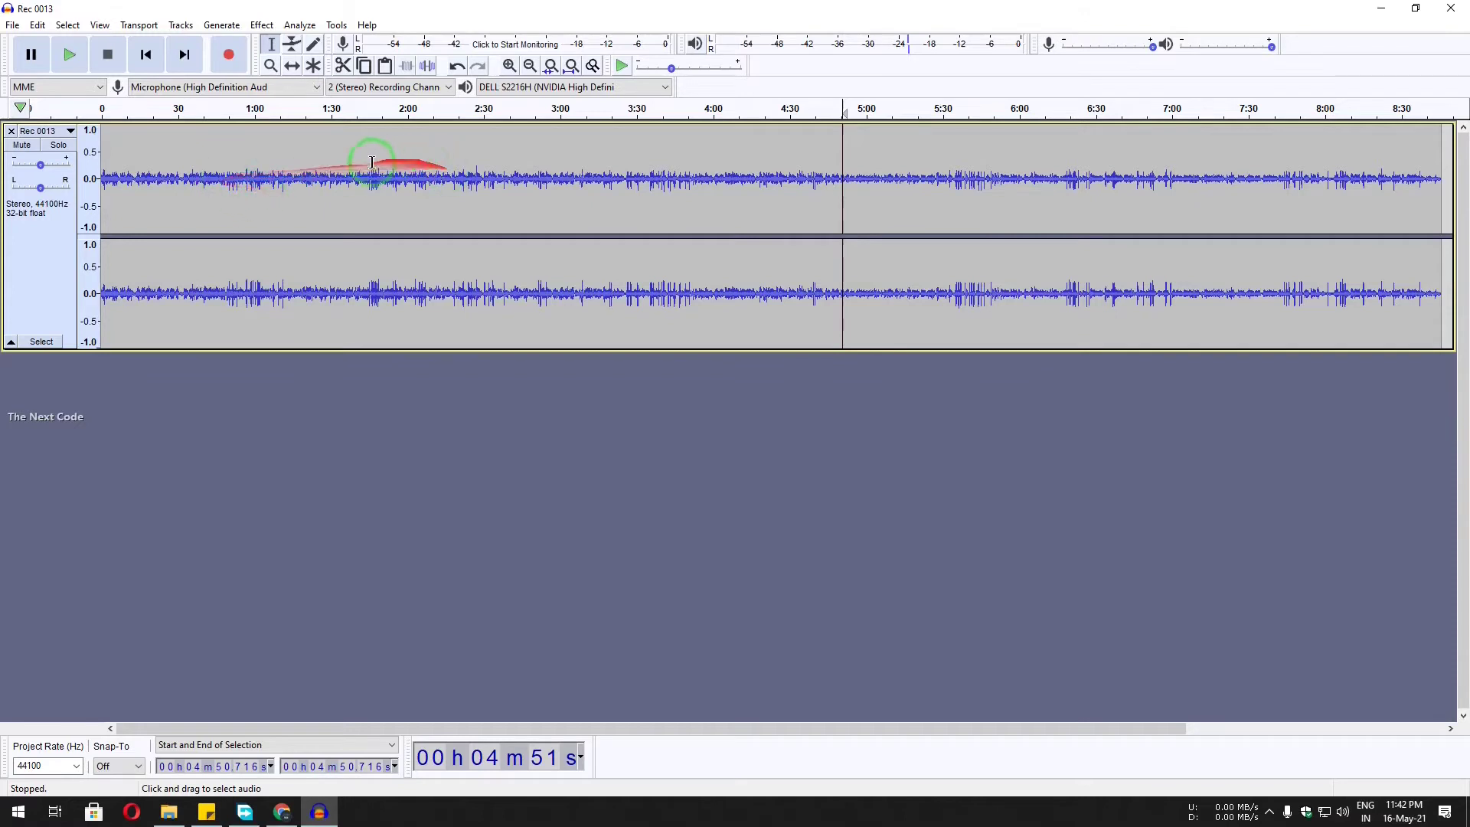
- Examine the waveform around 4:50 in detail and play it from about 4:49
left_click(509, 67)
left_click(509, 67)
left_click(508, 67)
left_click(508, 68)
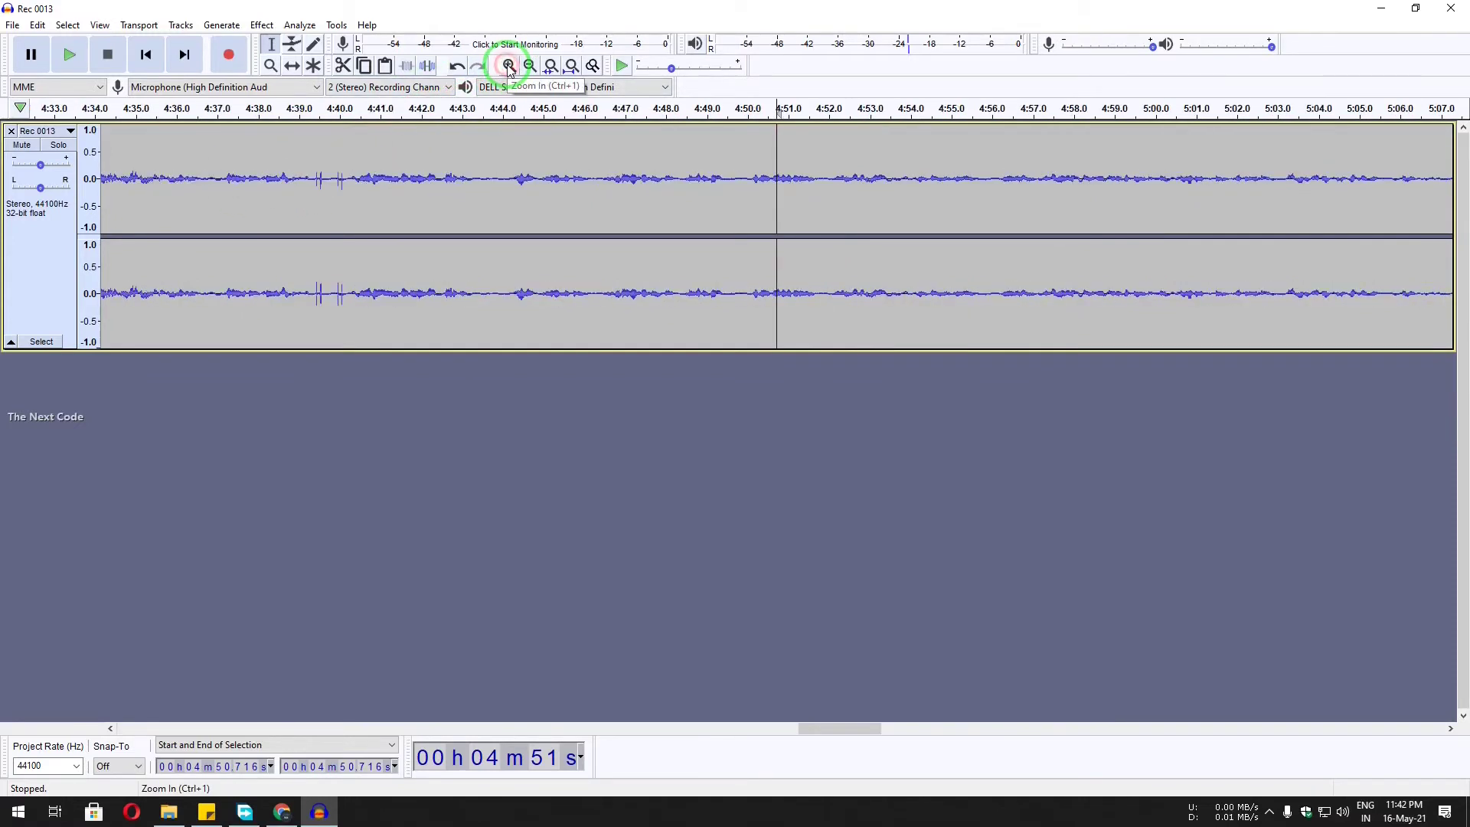
left_click(508, 67)
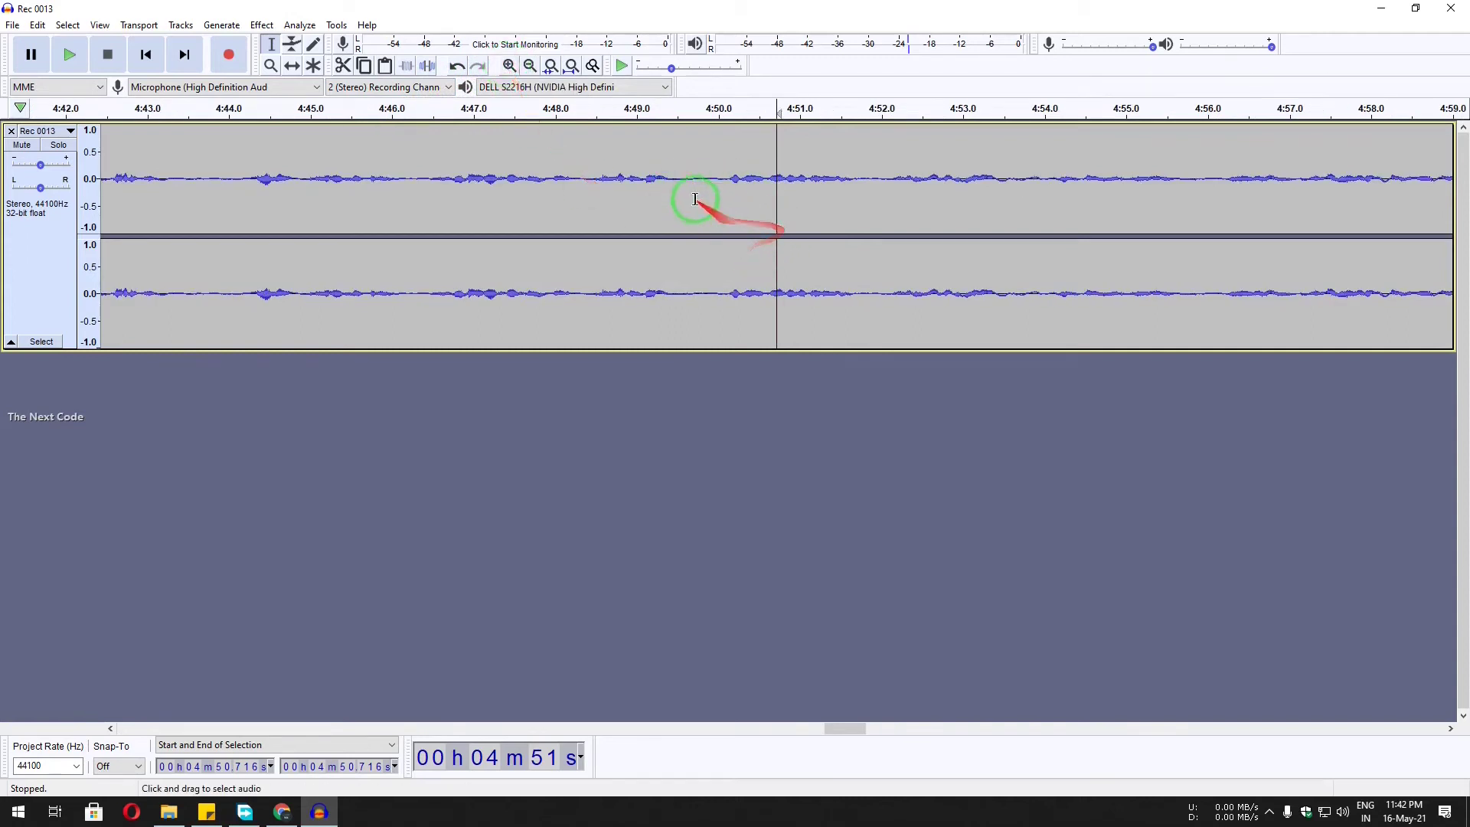
left_click(673, 222)
key("space")
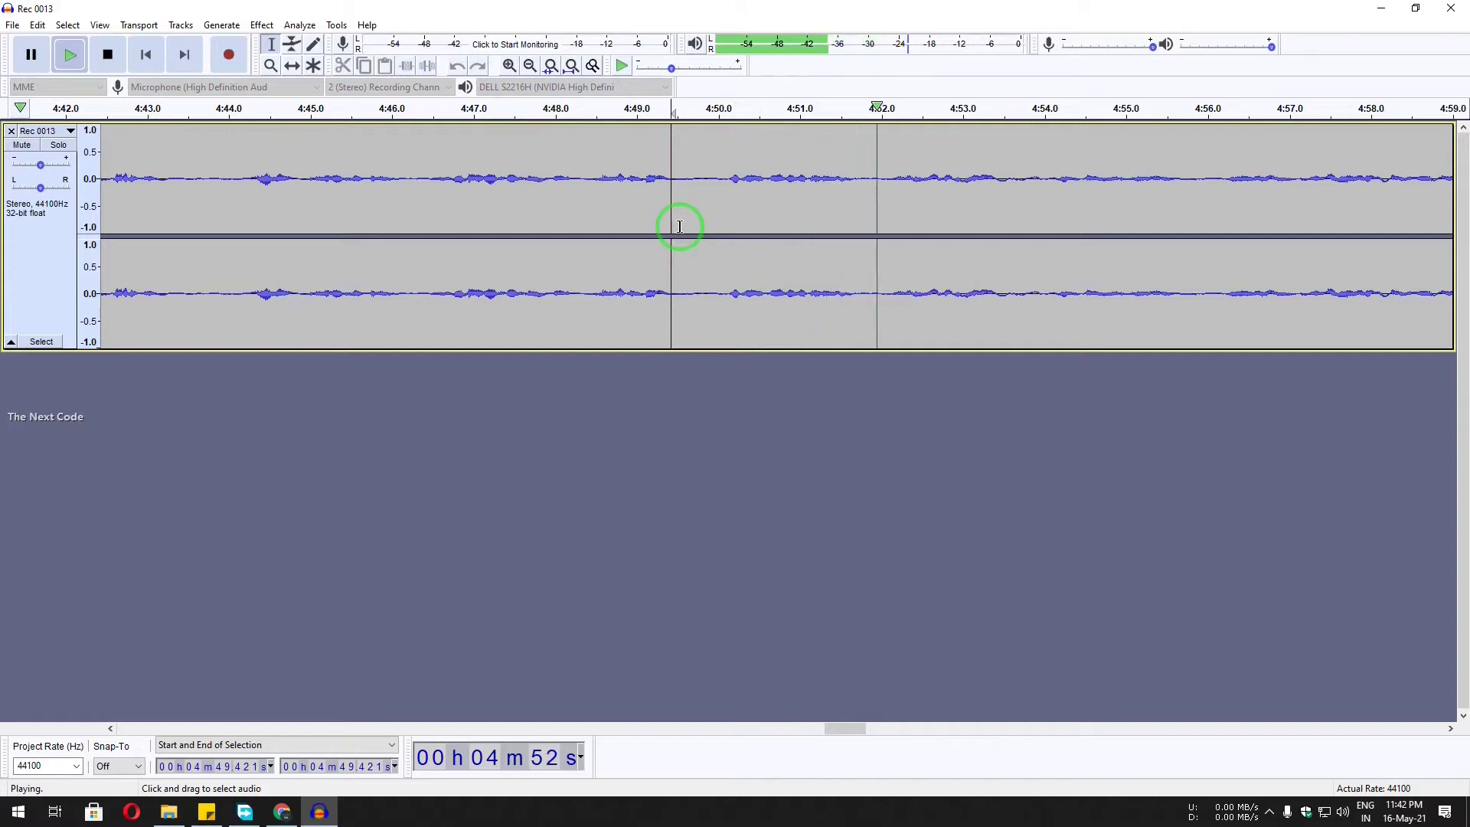
key("space")
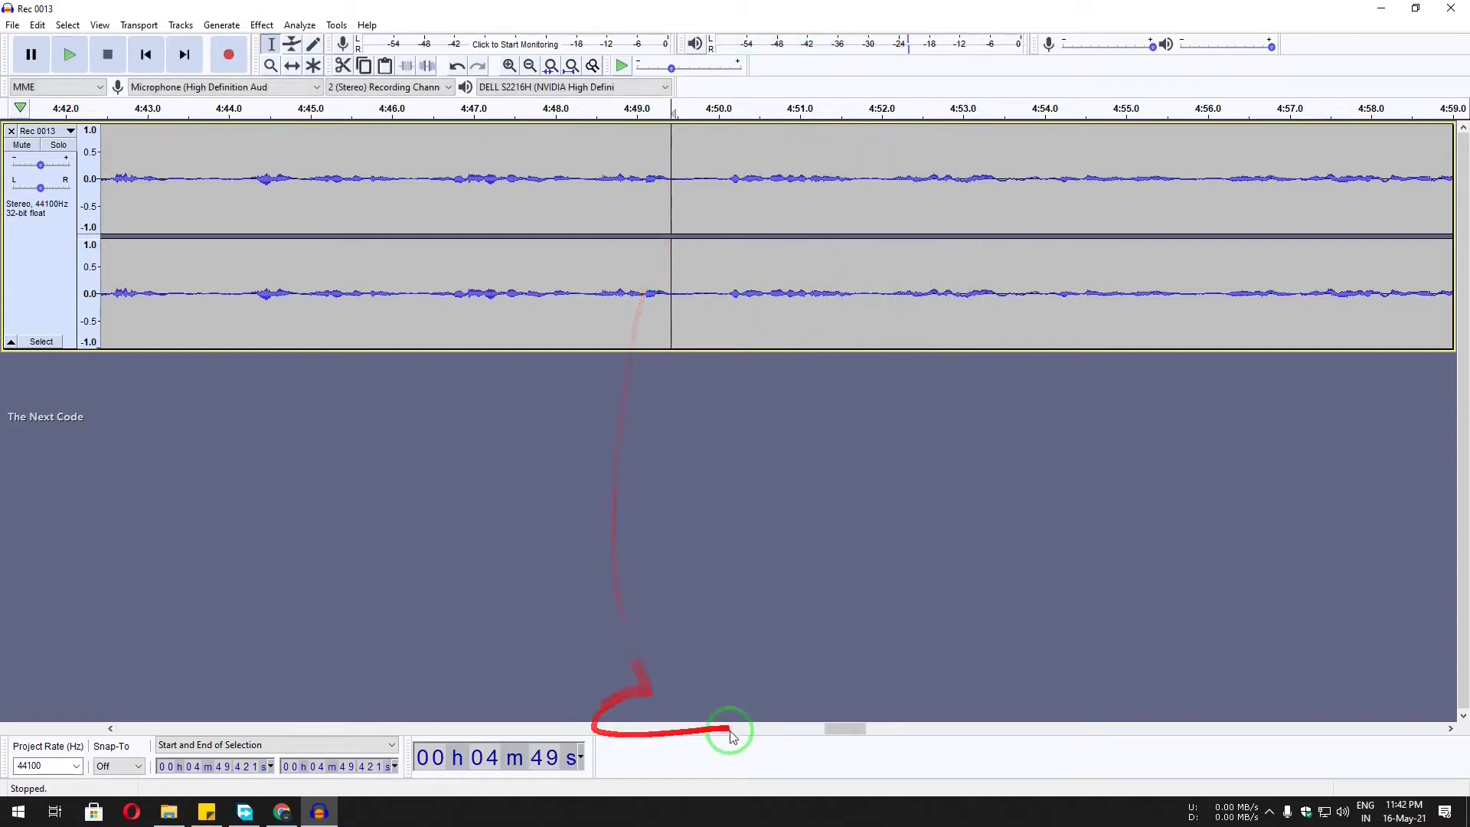
- Play the beginning of the recording from about 3.0 s and audition the passage from about 3.9 to 4.9 s for pure noise
left_click_drag(843, 728, 104, 712)
left_click(346, 220)
key("space")
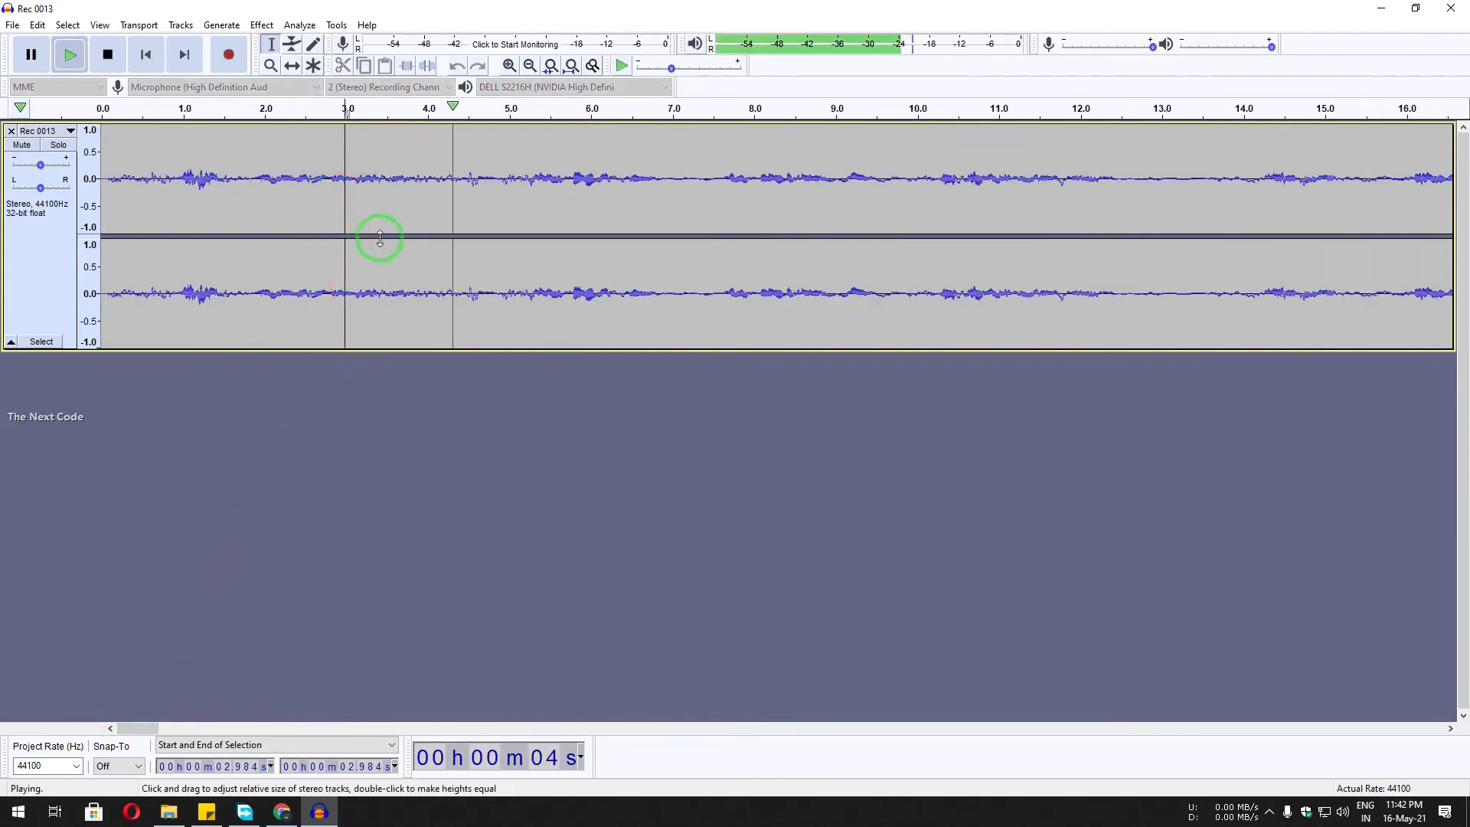
left_click(420, 180)
left_click_drag(420, 182, 498, 191)
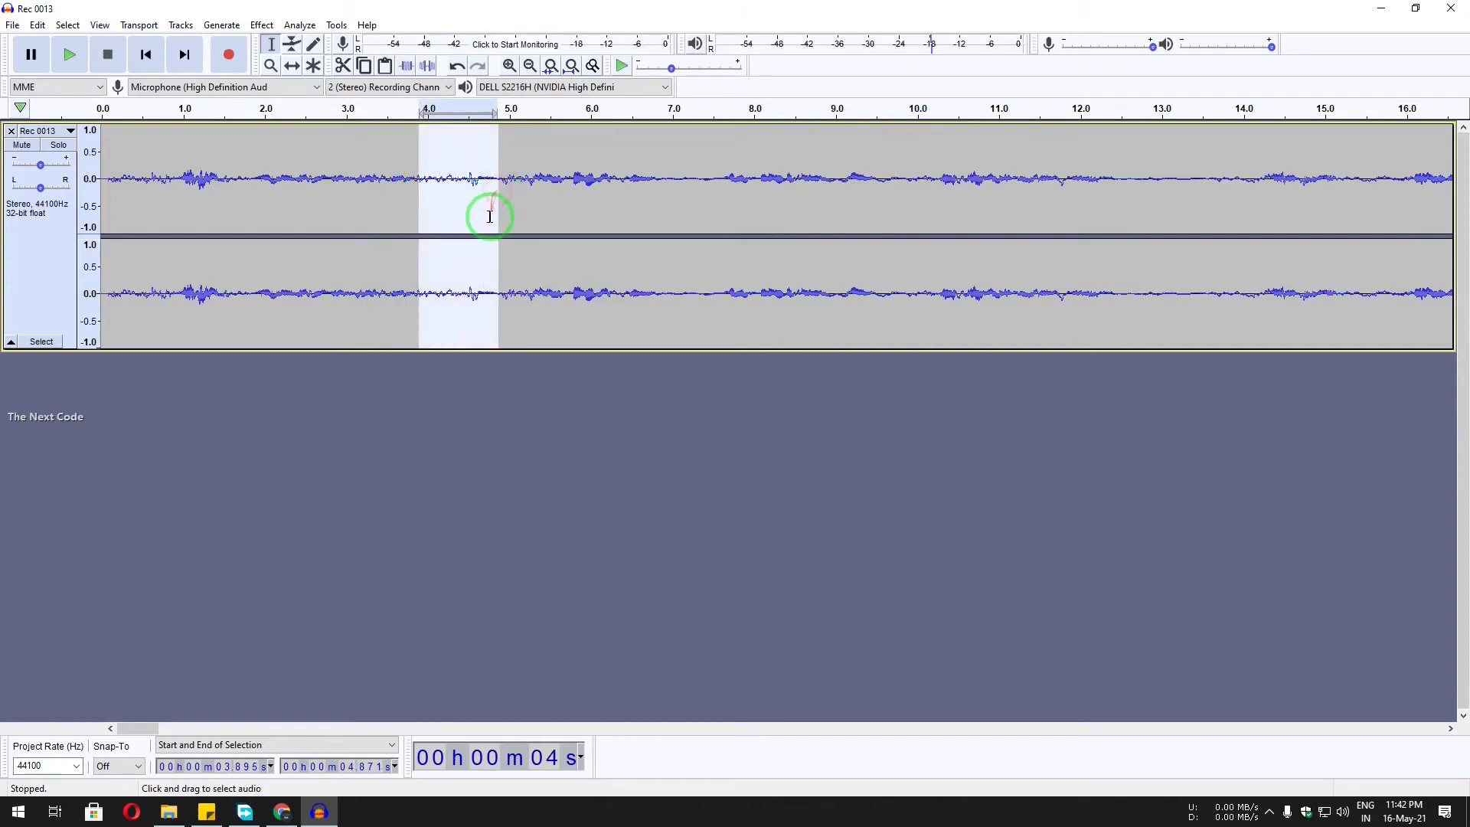
key("space")
key("space")
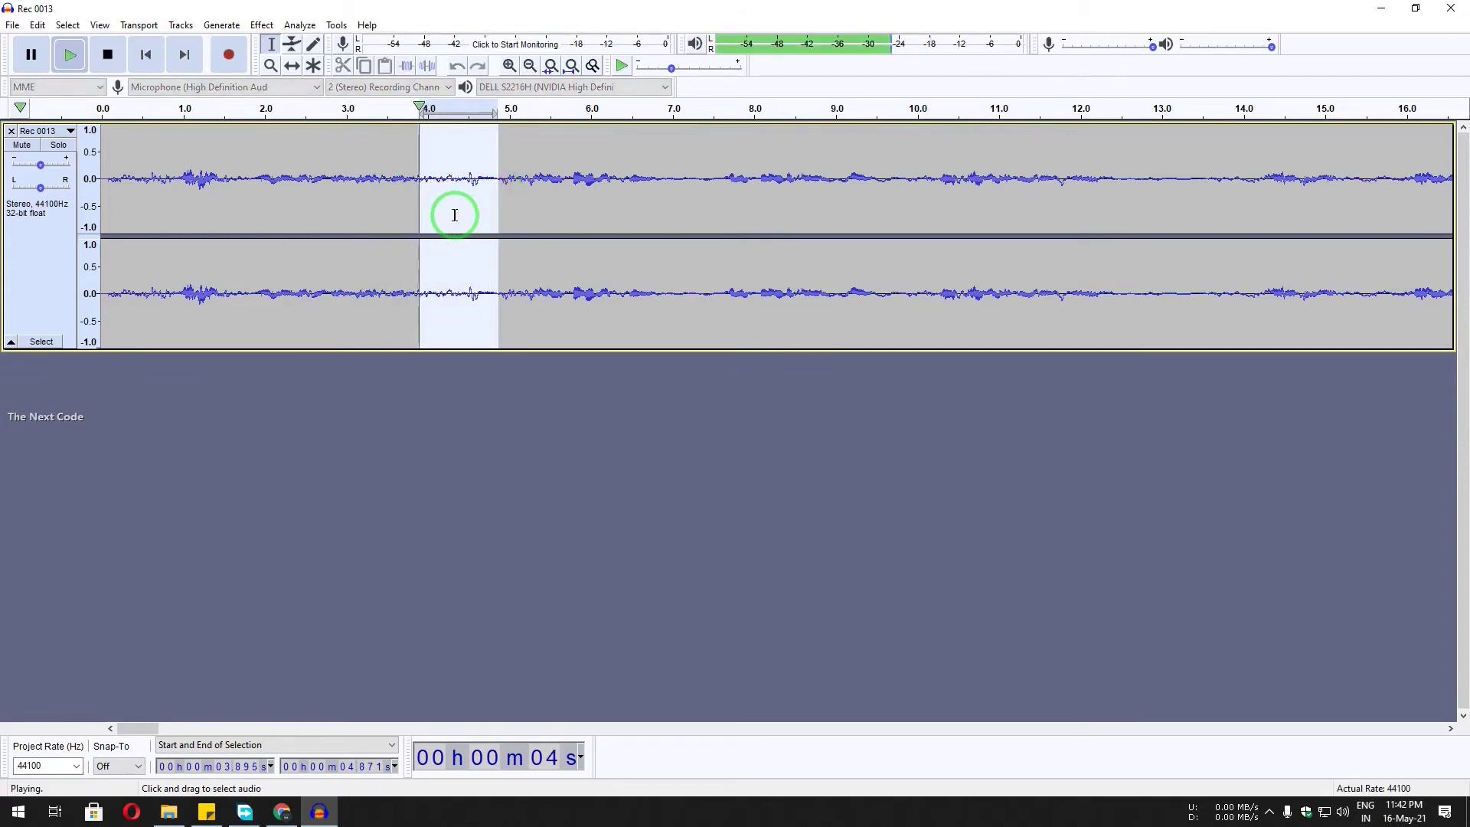
- Capture a Noise Reduction noise profile from the noise-only passage between about 3.95 and 4.90 s
left_click(423, 203)
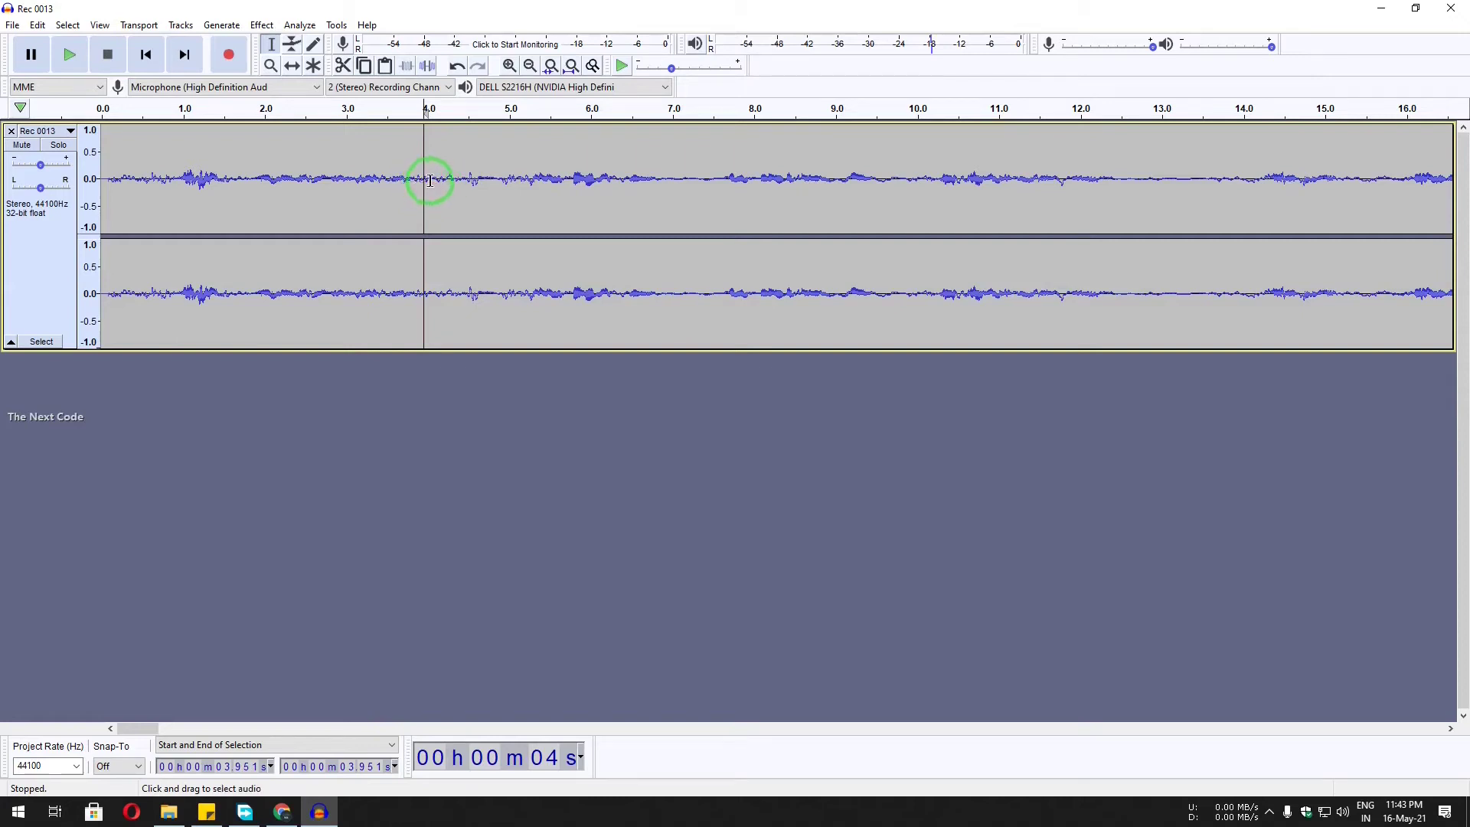
left_click_drag(423, 187, 500, 197)
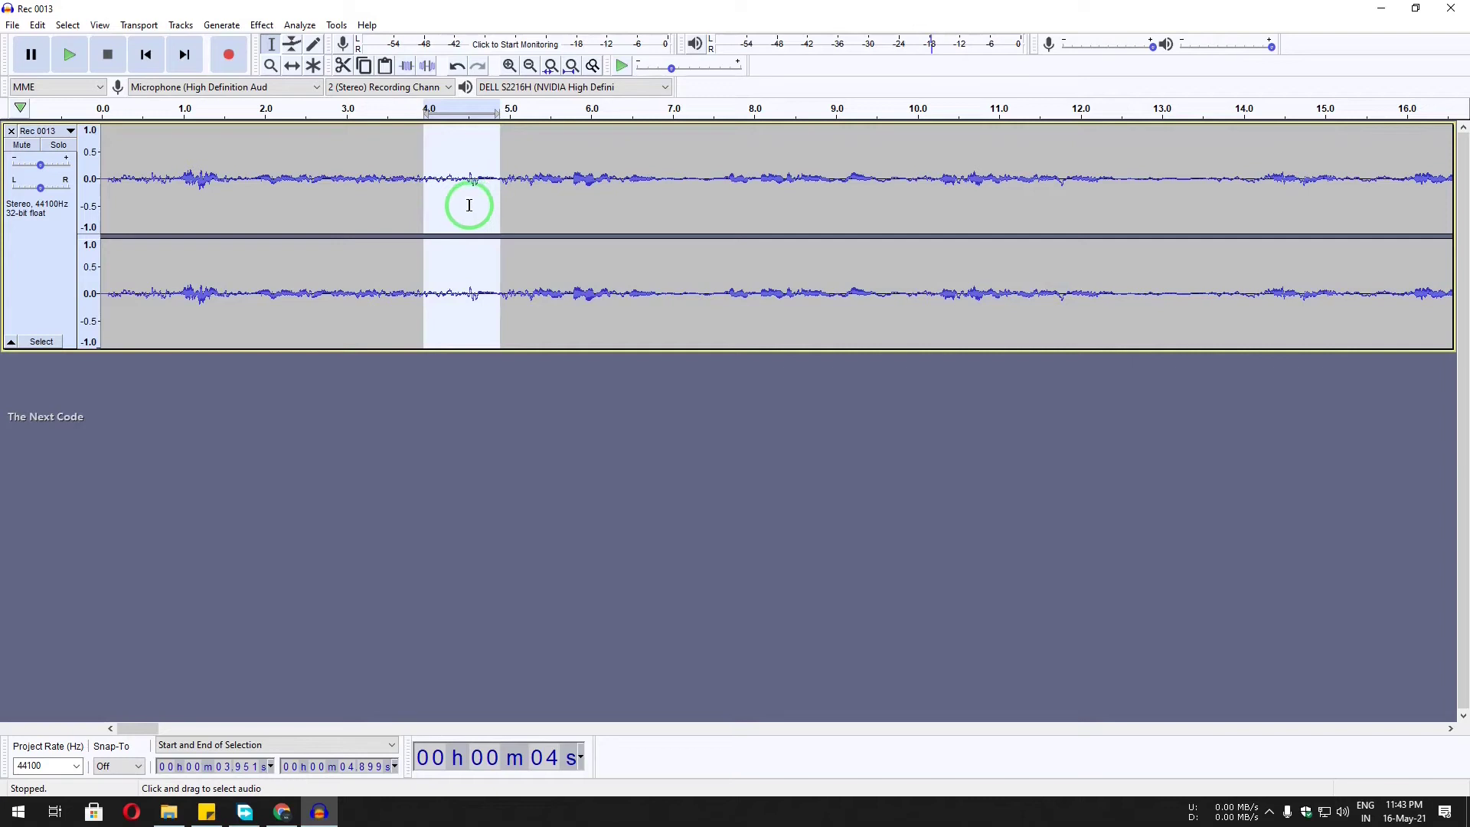
left_click(262, 26)
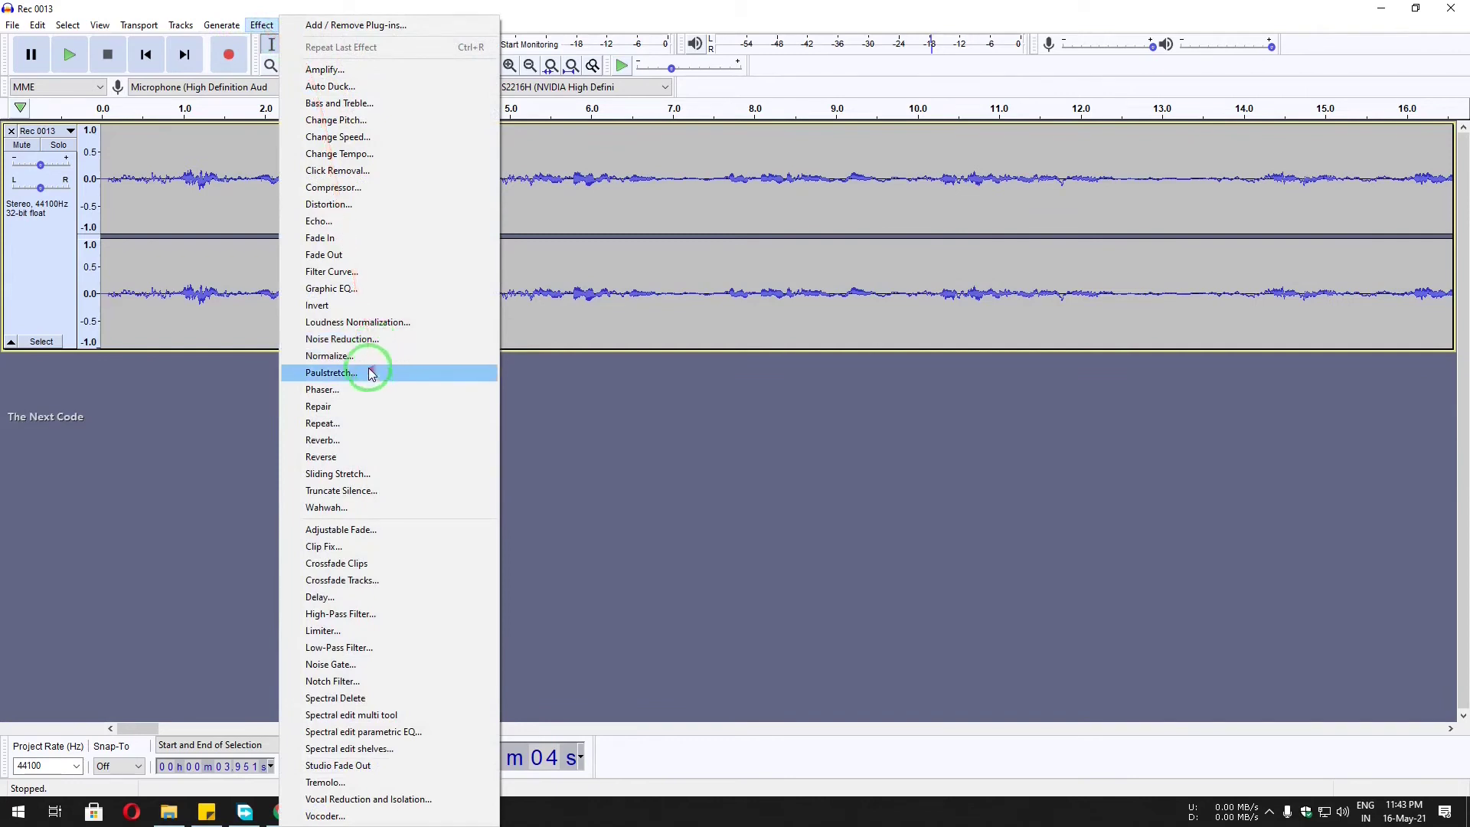
left_click(360, 340)
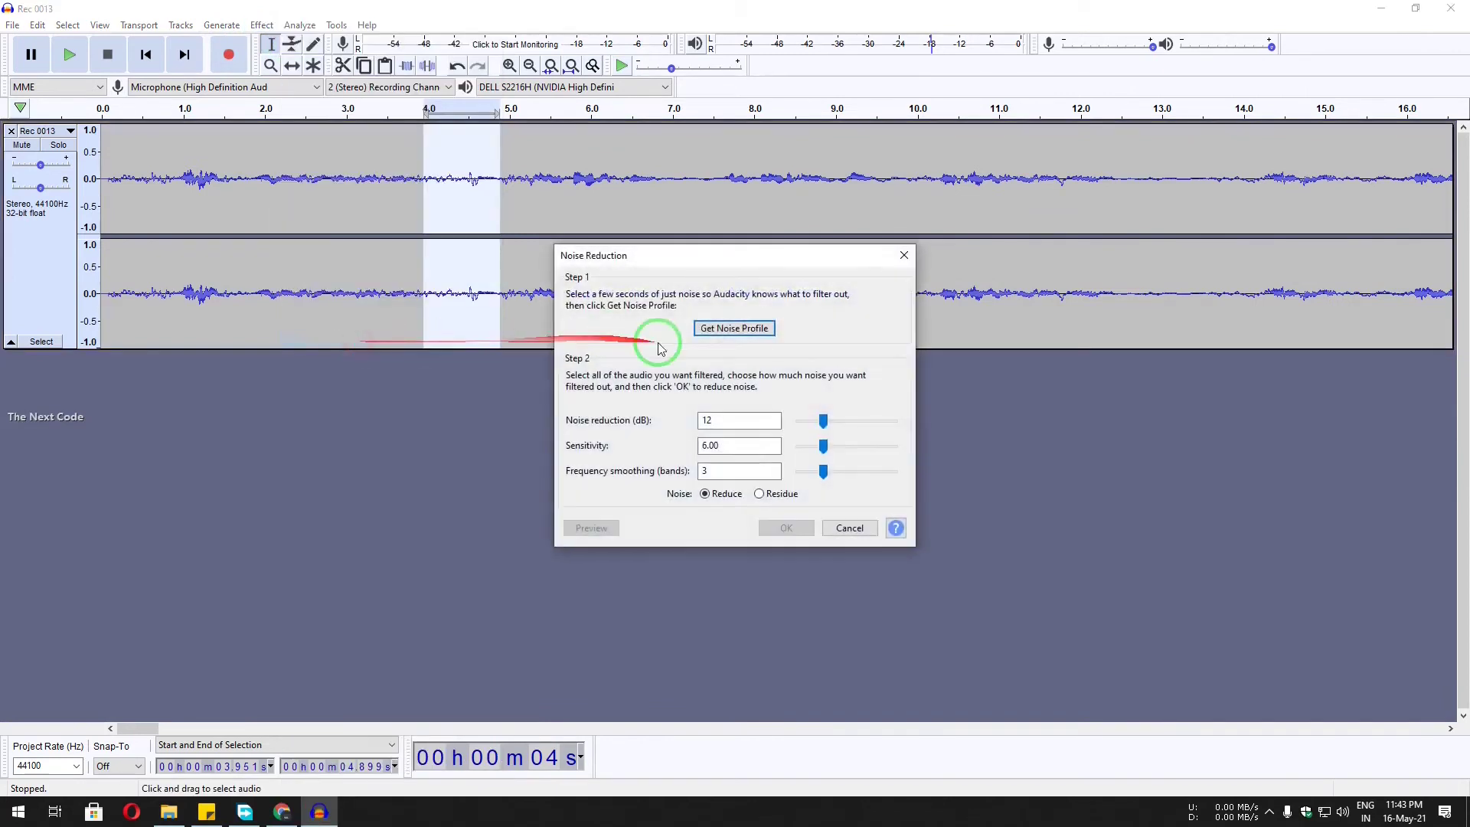
left_click_drag(698, 259, 771, 205)
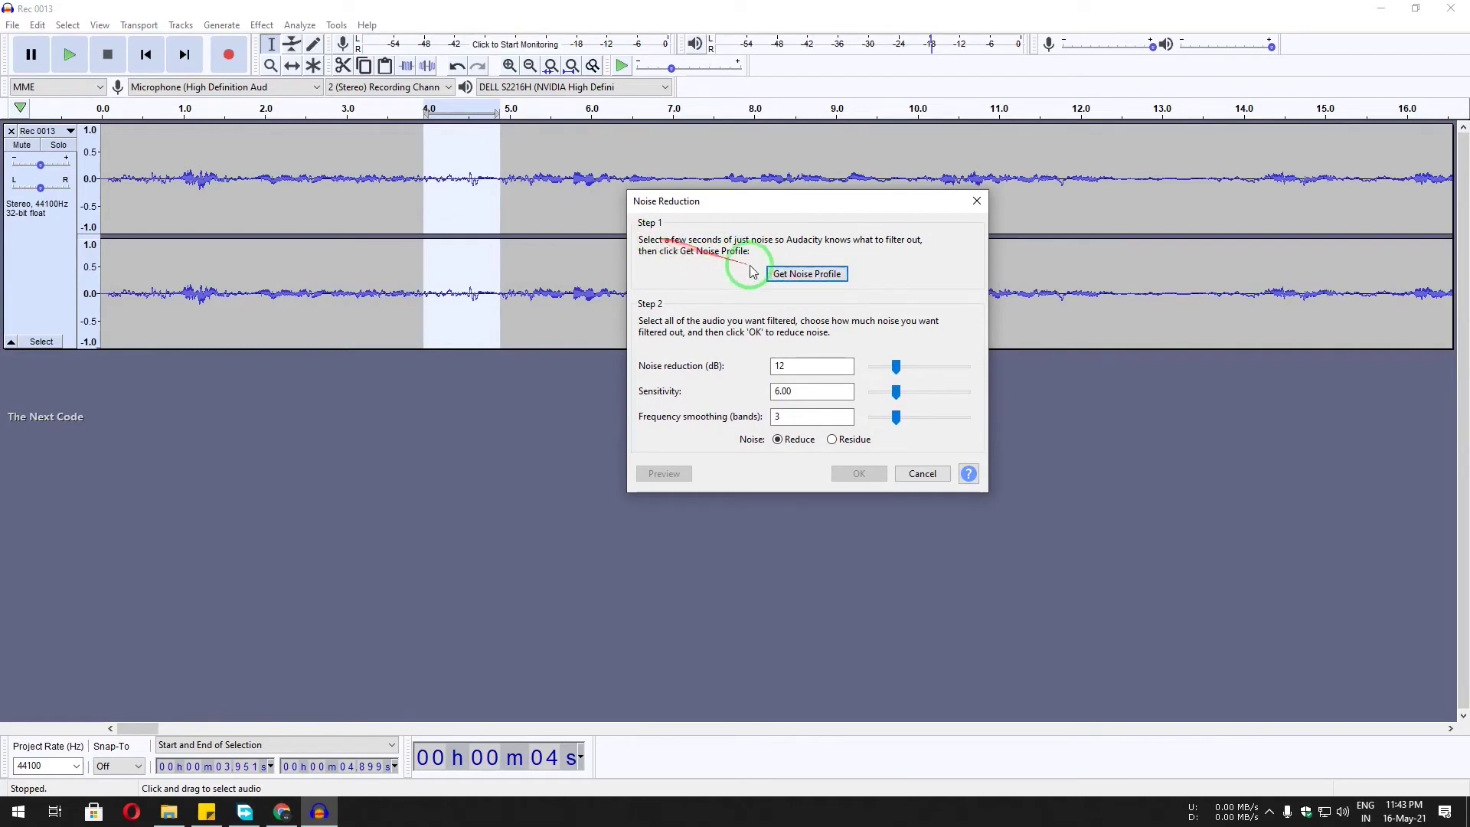
left_click(797, 274)
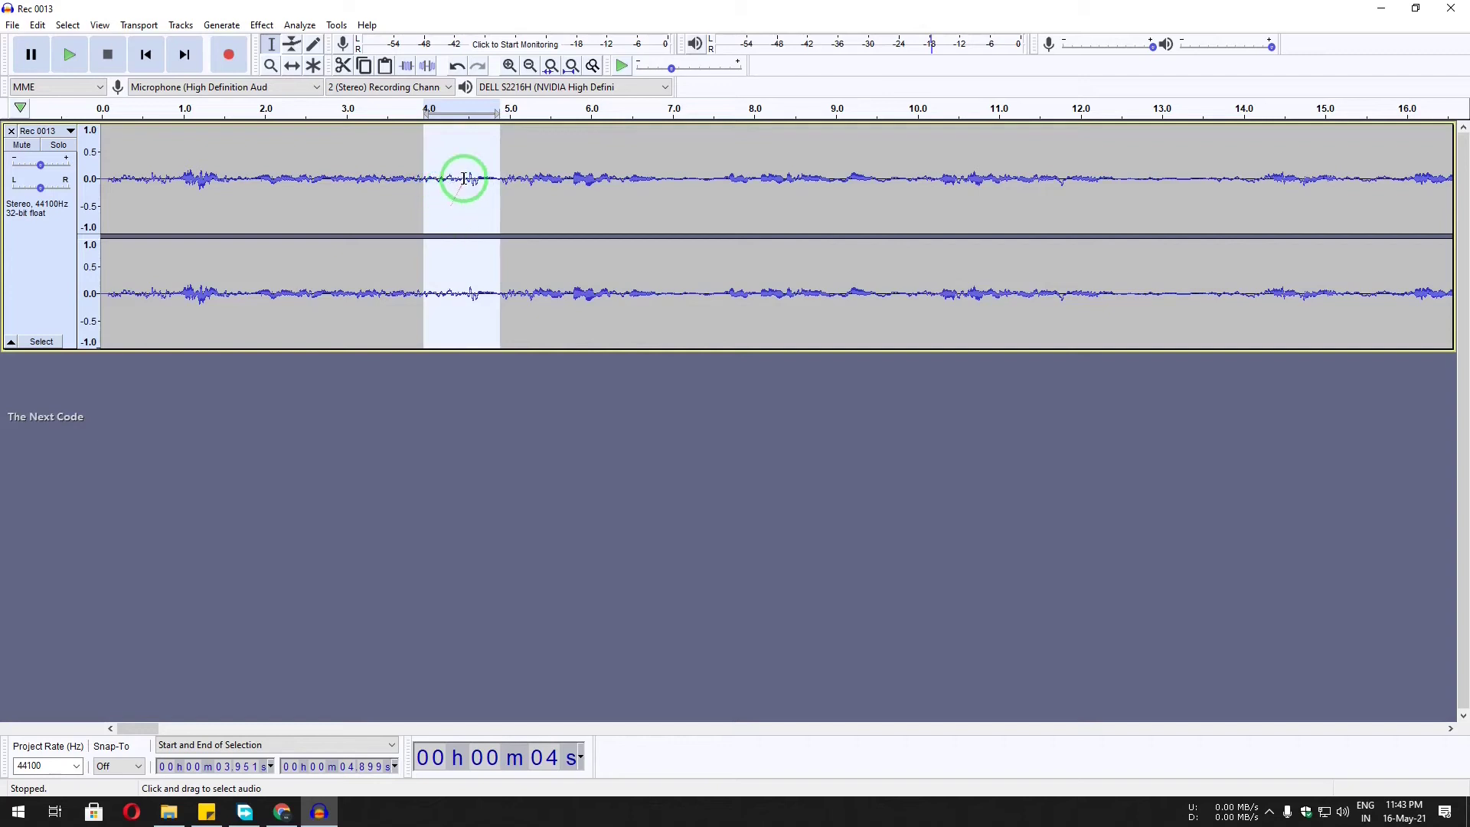
- Apply Noise Reduction to the entire track with 12 dB reduction, sensitivity 6.00, frequency smoothing 3 and the Reduce option
left_click(462, 177)
left_click(659, 264)
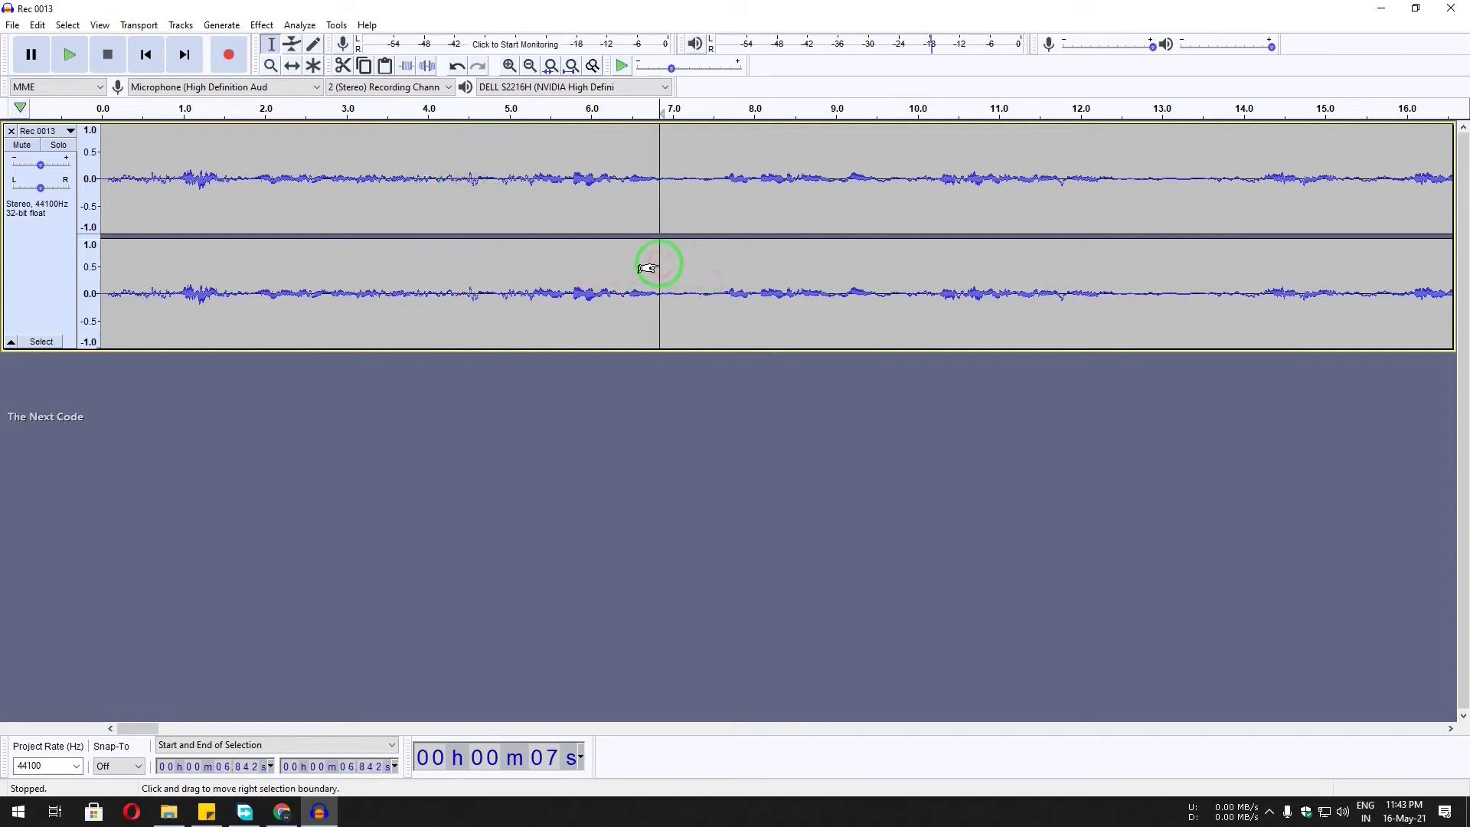
double_click(656, 261)
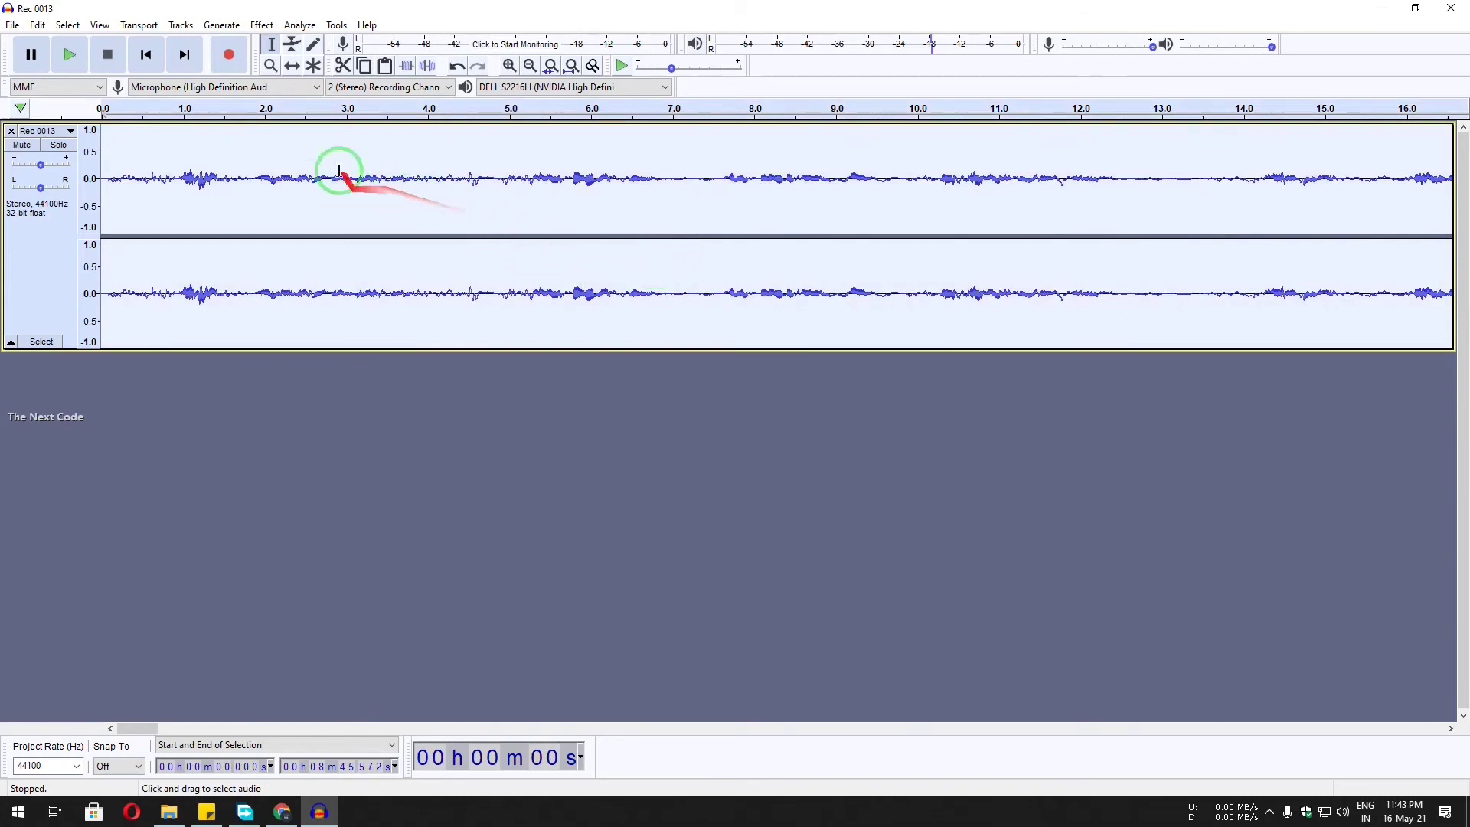
left_click(259, 26)
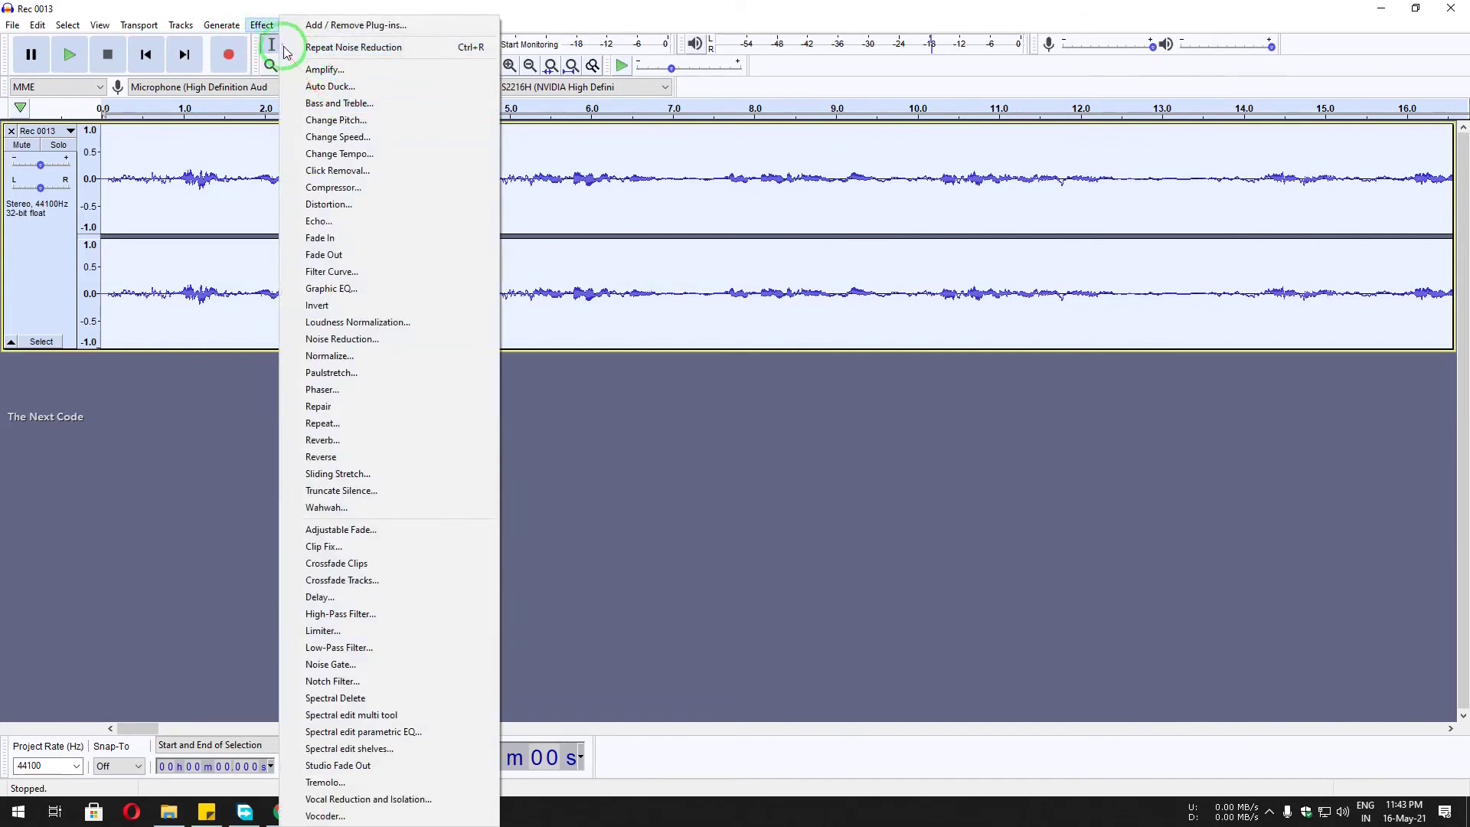
left_click(370, 338)
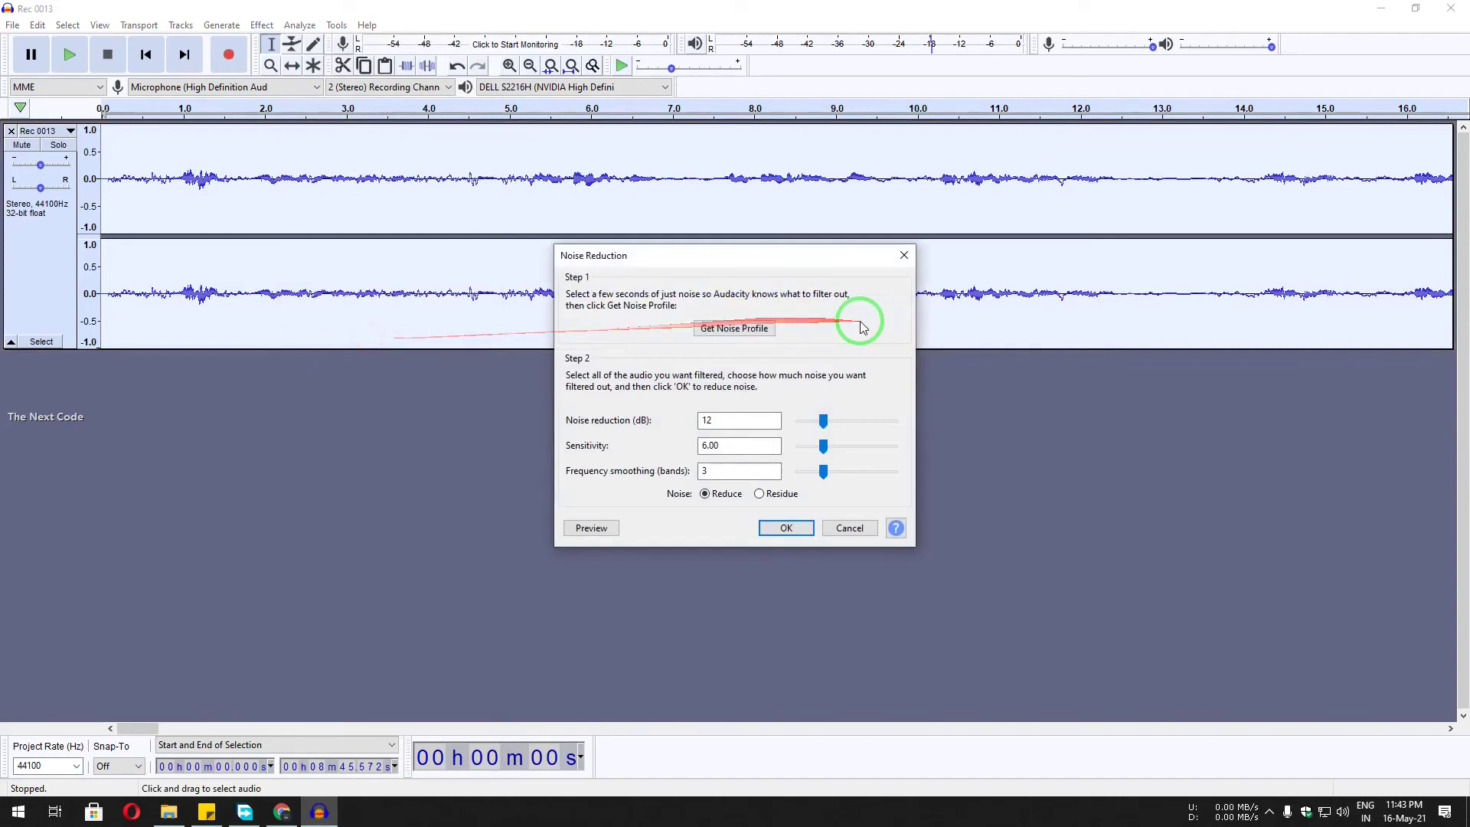
left_click_drag(716, 253, 764, 205)
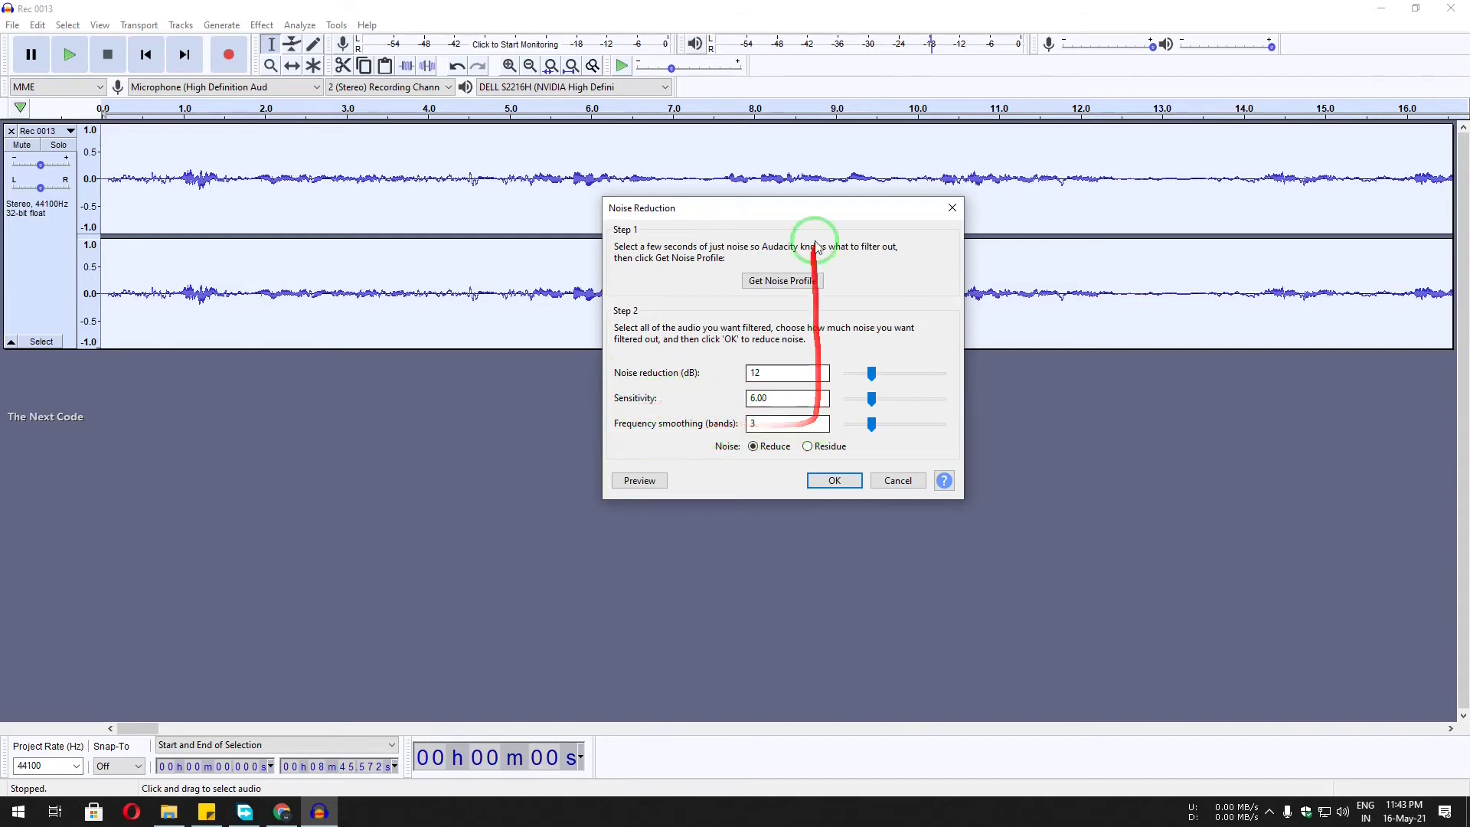
left_click_drag(797, 208, 823, 217)
left_click(802, 408)
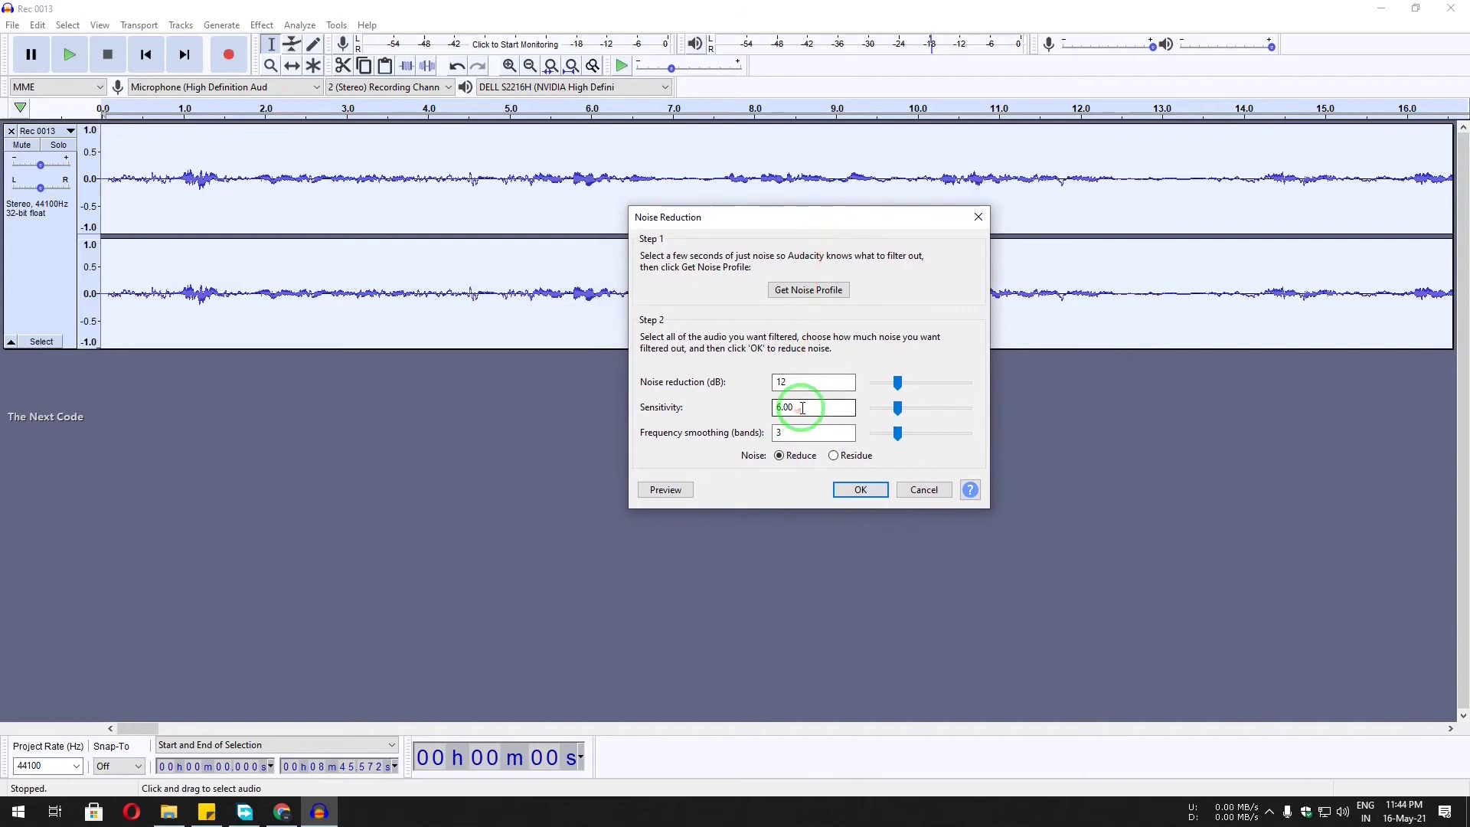
left_click(860, 491)
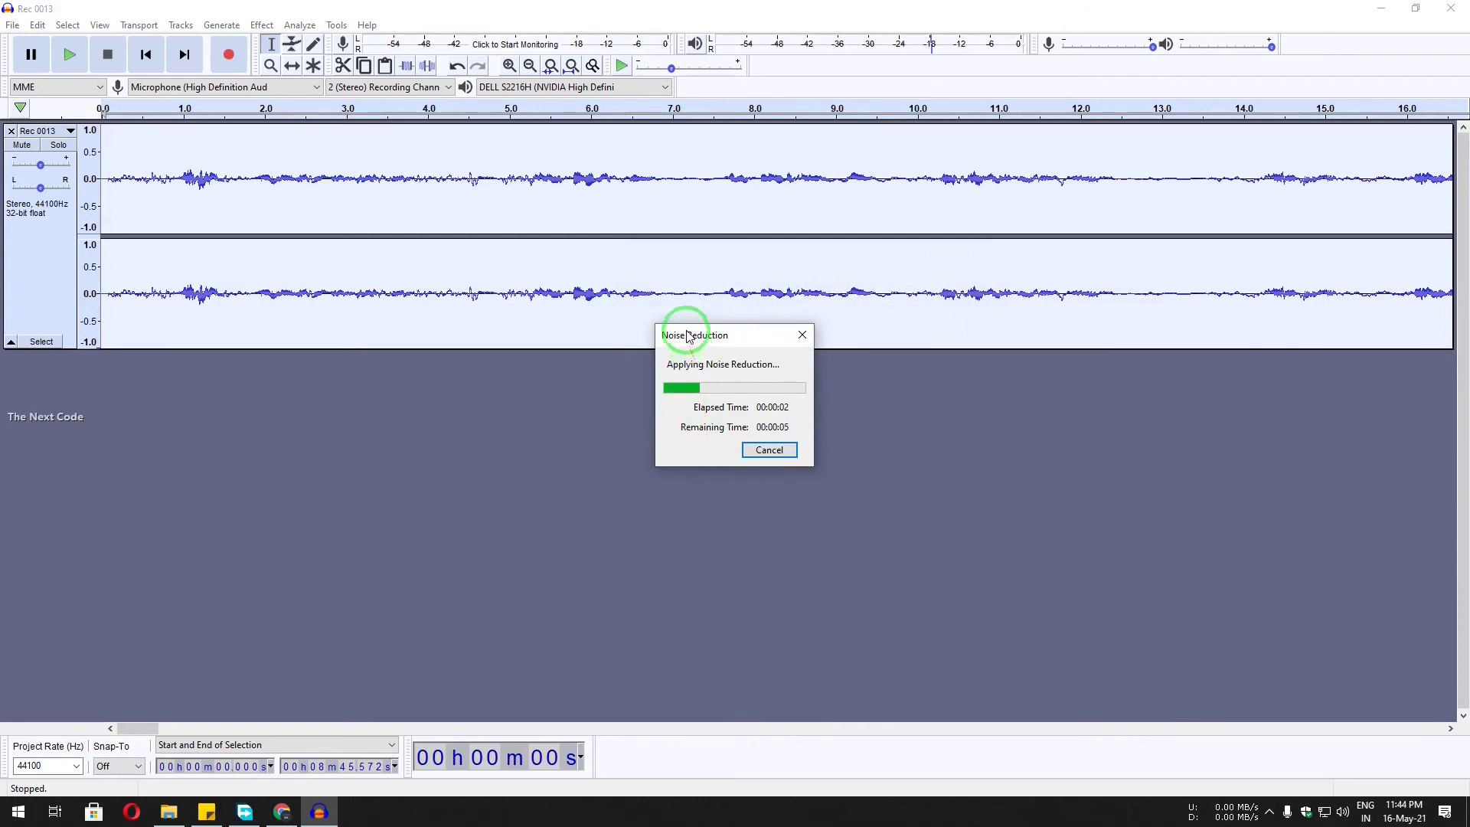
left_click_drag(693, 337, 706, 350)
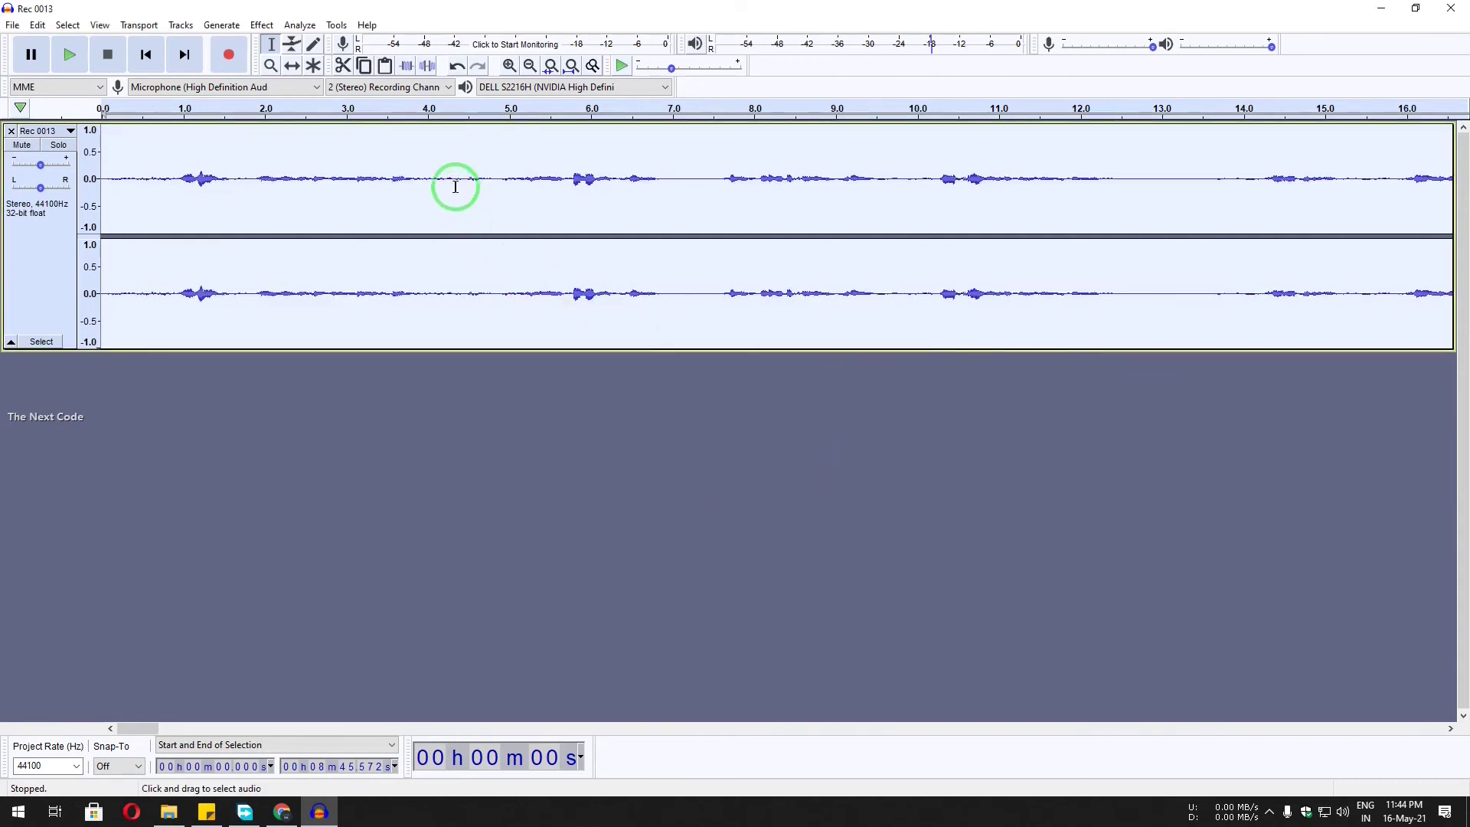
- Check the former noise passage around 4 to 5 s, play the filtered track from about 2.3 s, and minimize Audacity
left_click_drag(439, 176, 517, 186)
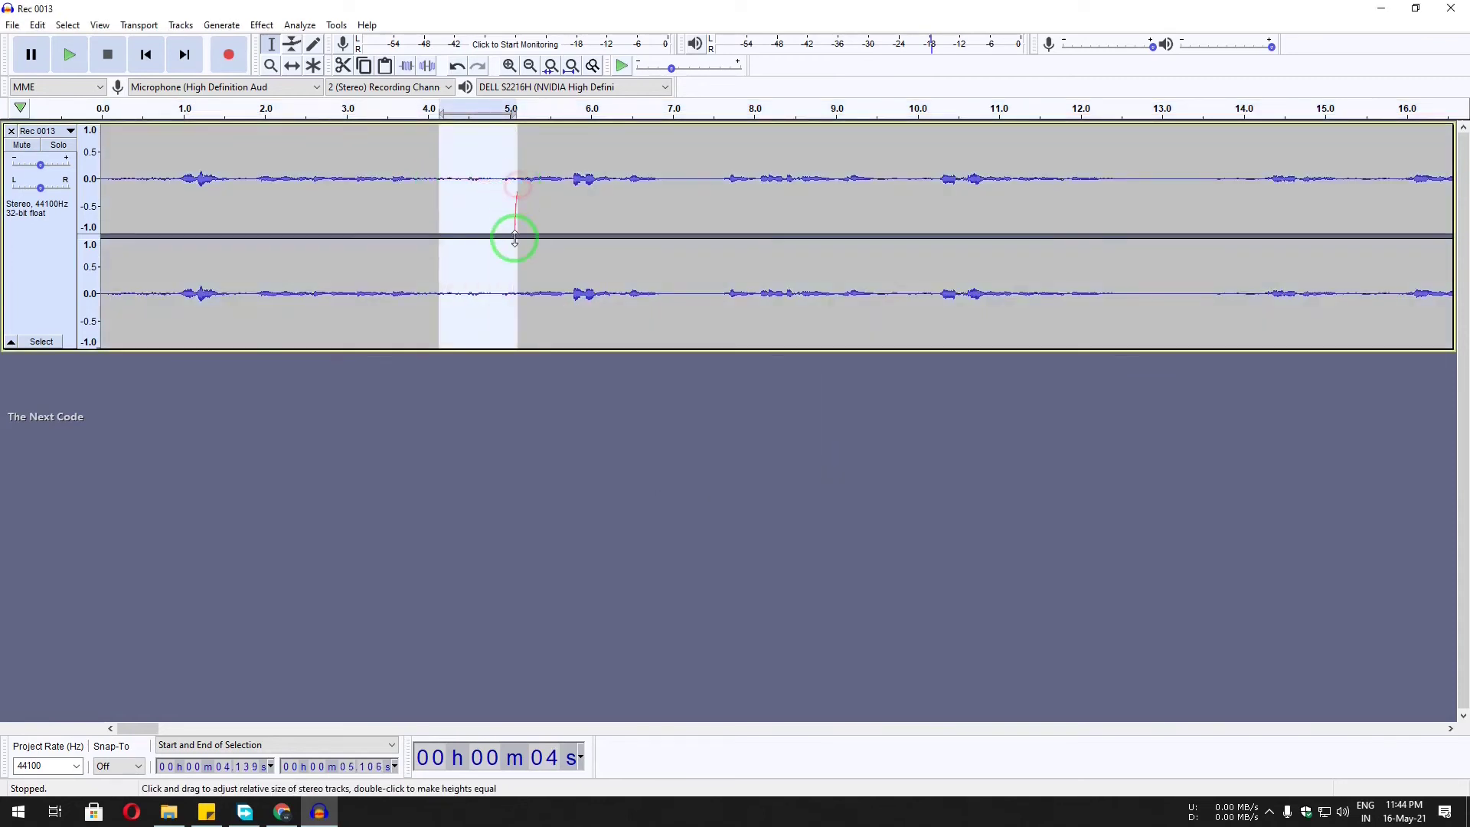
left_click(448, 188)
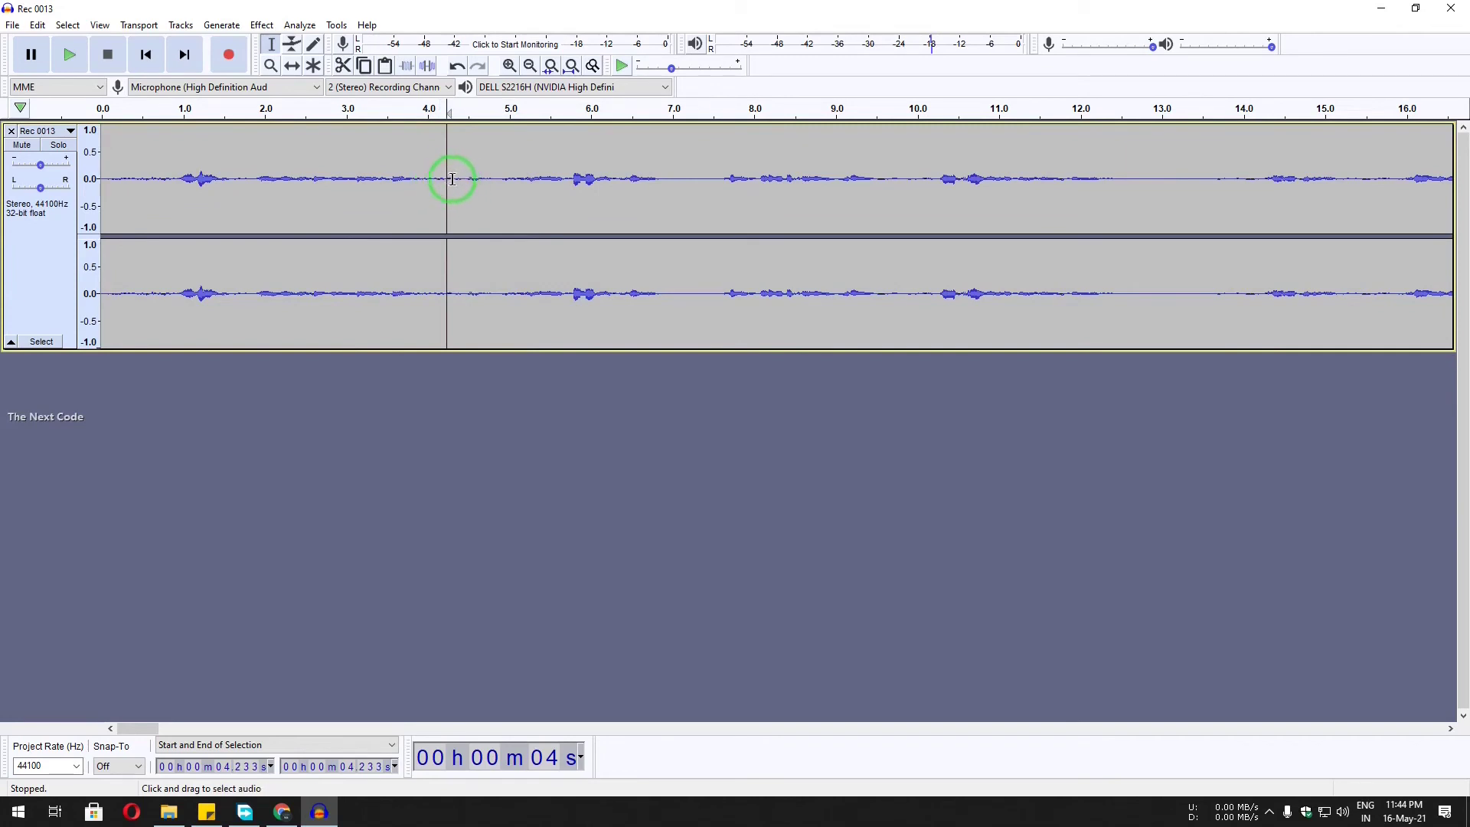
left_click(287, 176)
key("space")
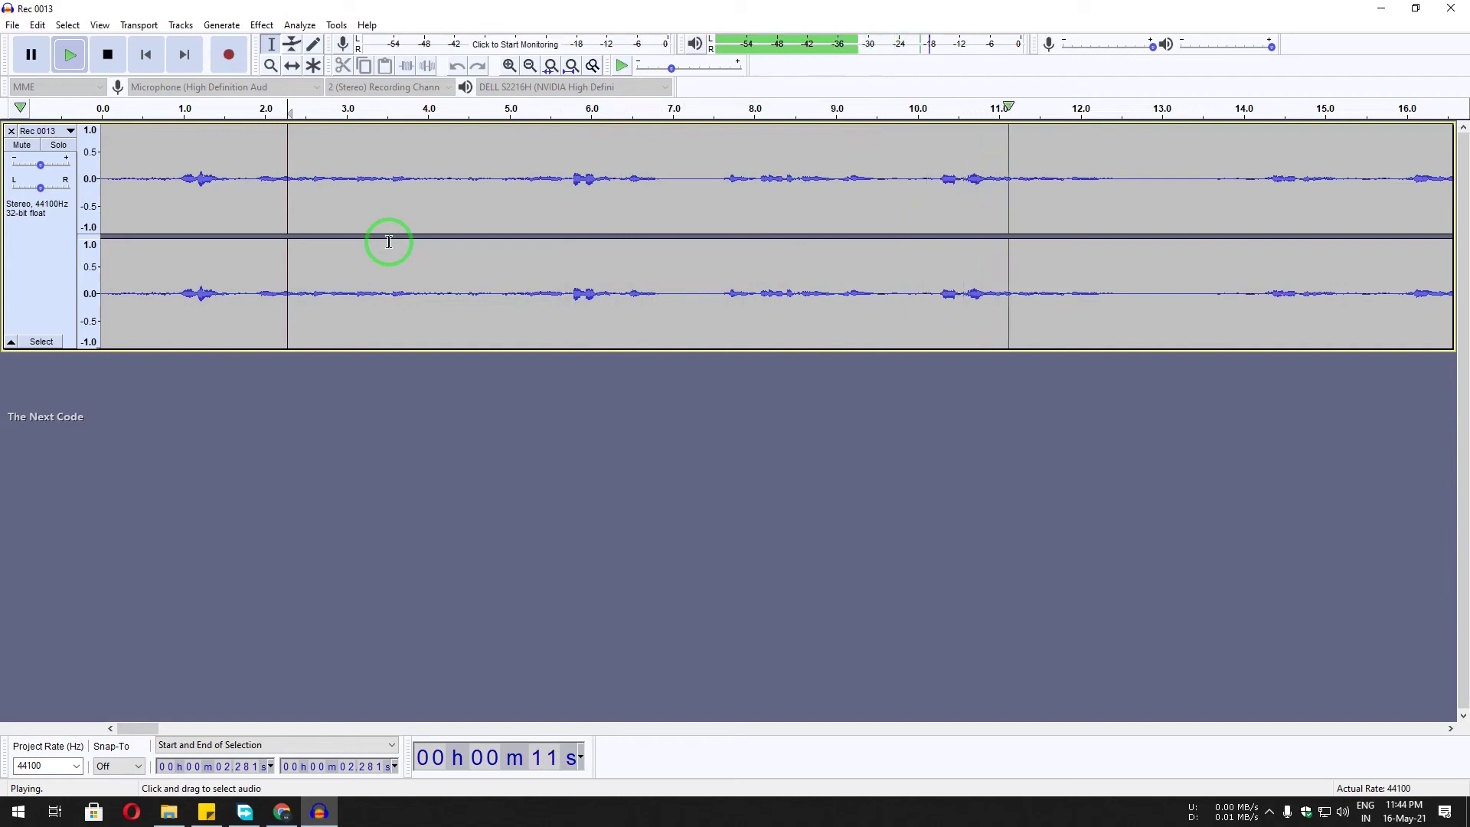
key("space")
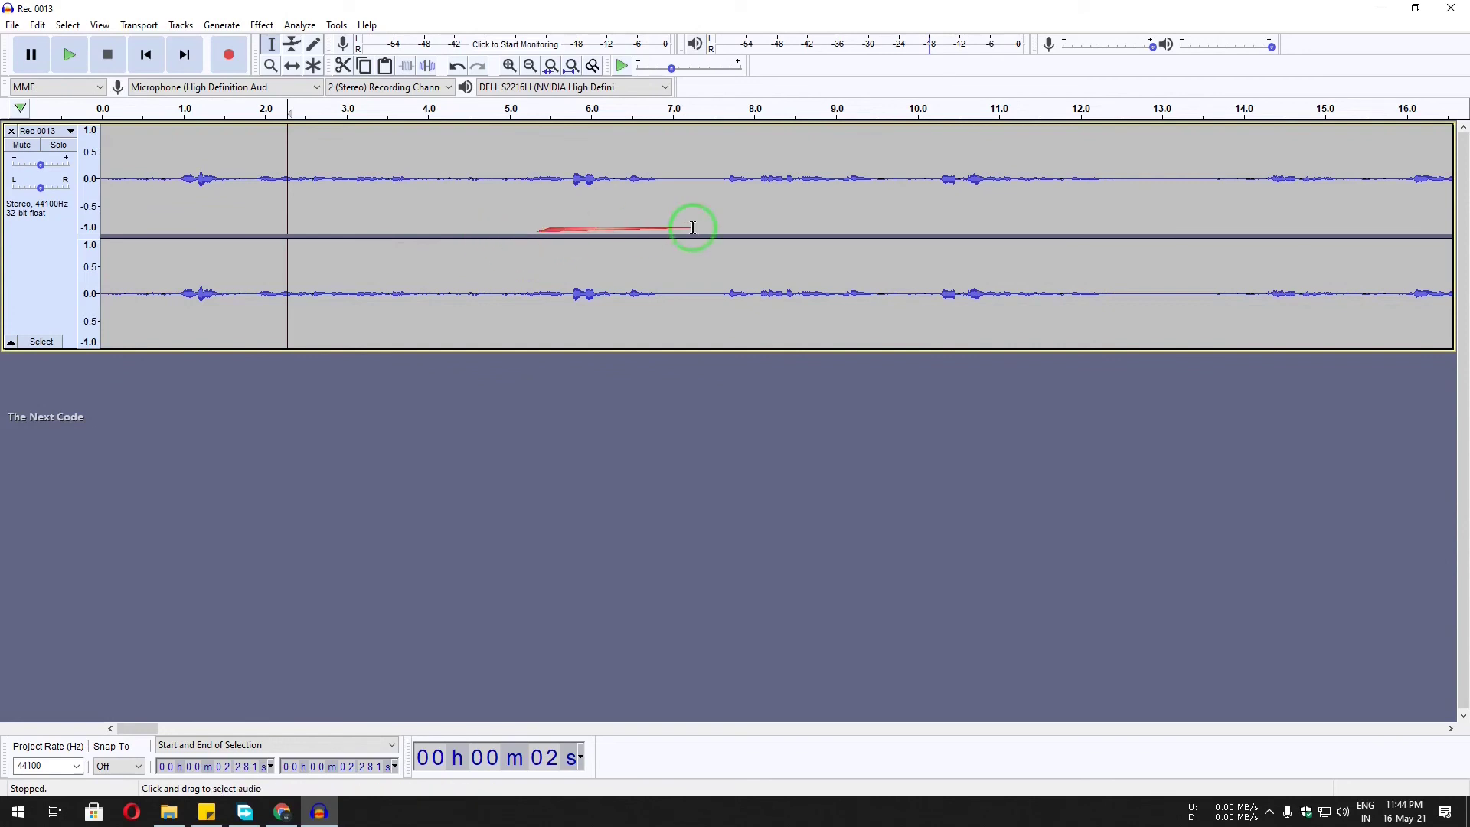
left_click(1378, 10)
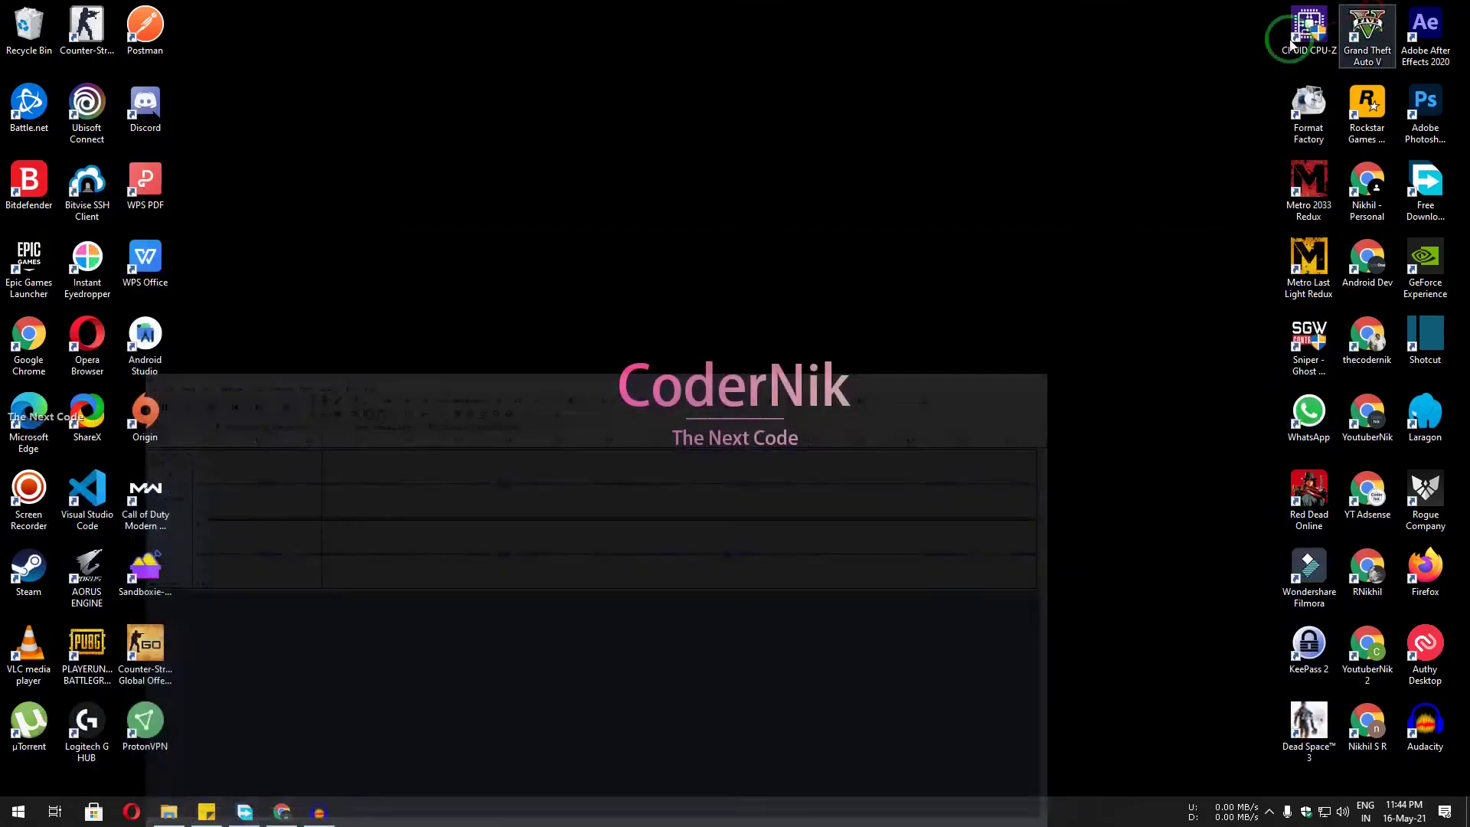